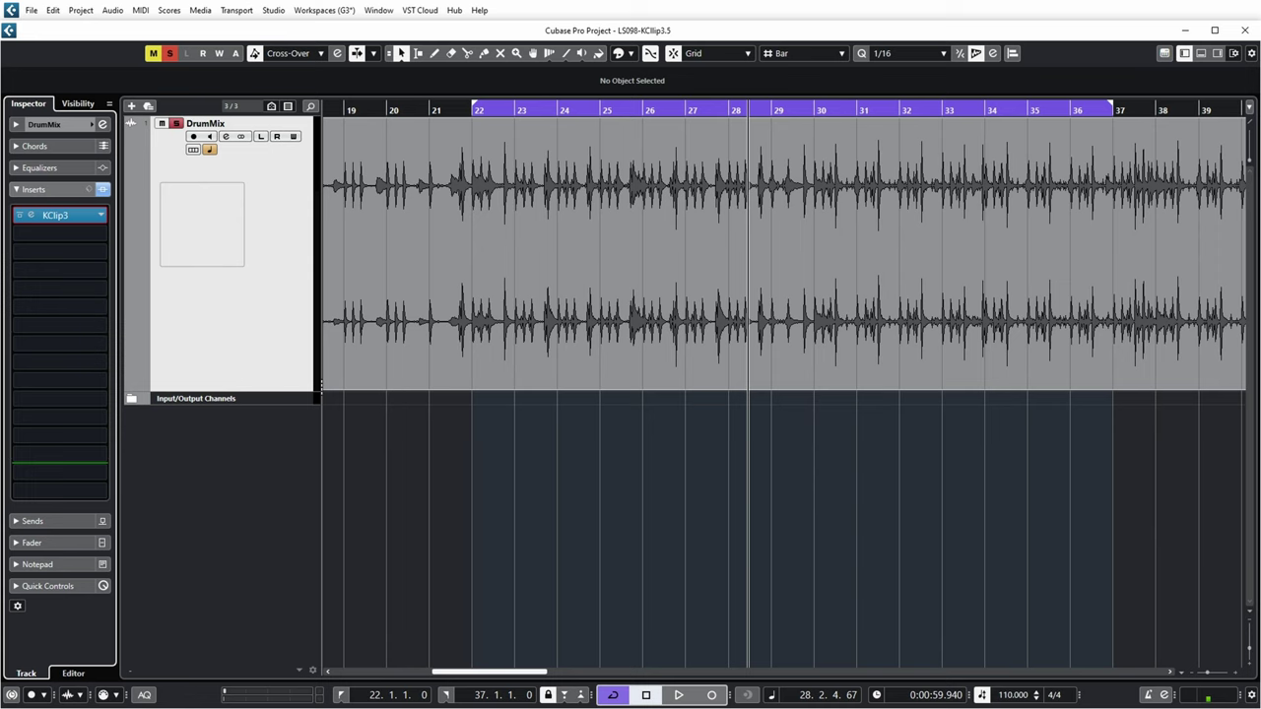
Open the KClip3 editor on the DrumMix insert and play the drums from the loop start, then stop.
left_click(31, 215)
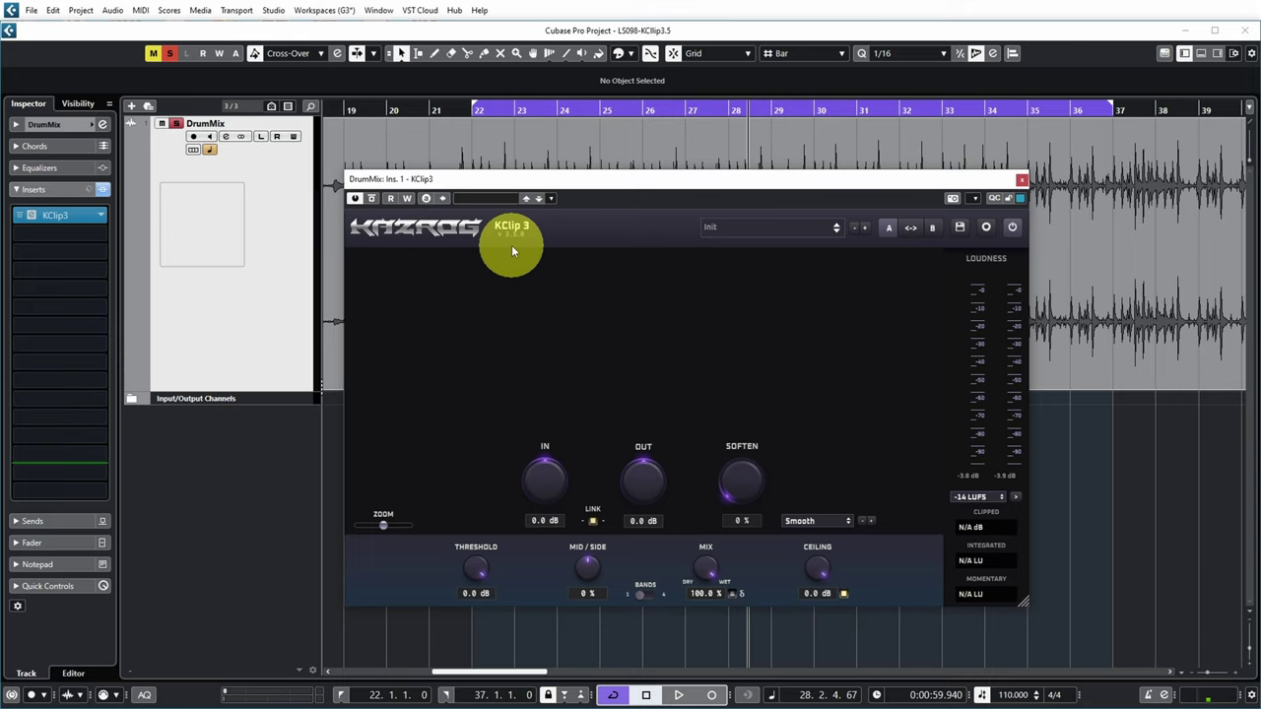
key("space")
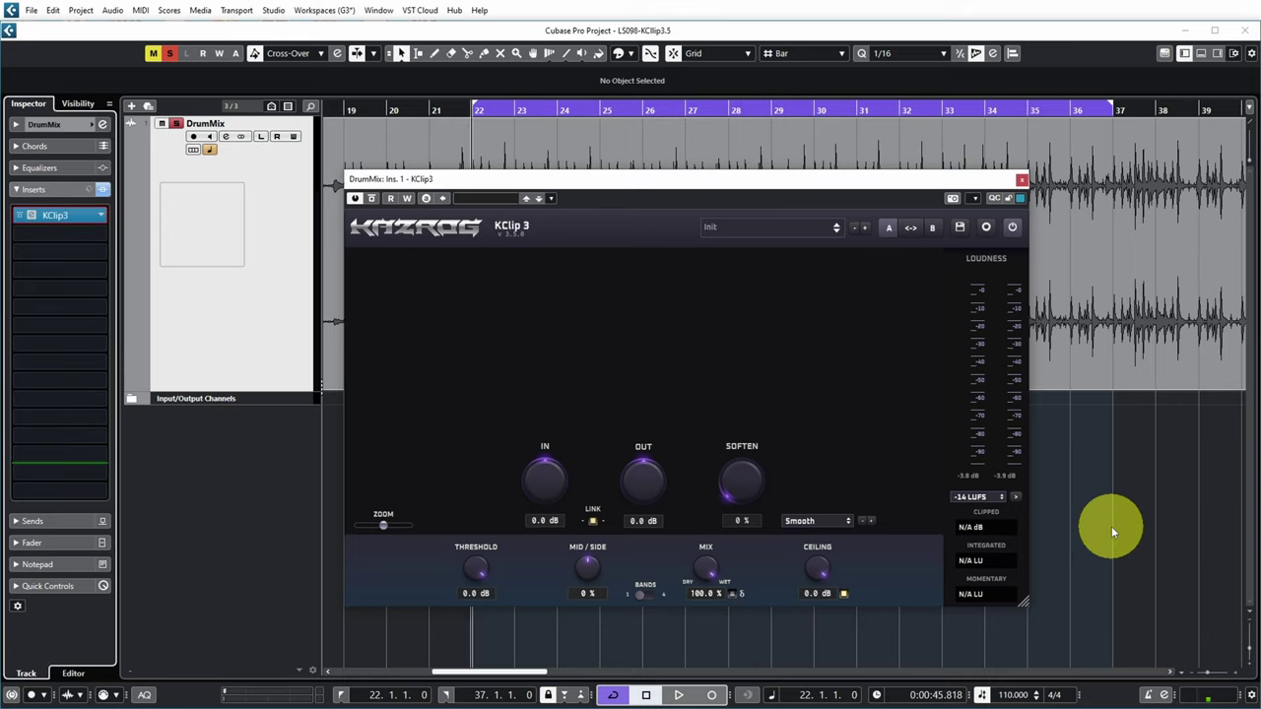
key("space")
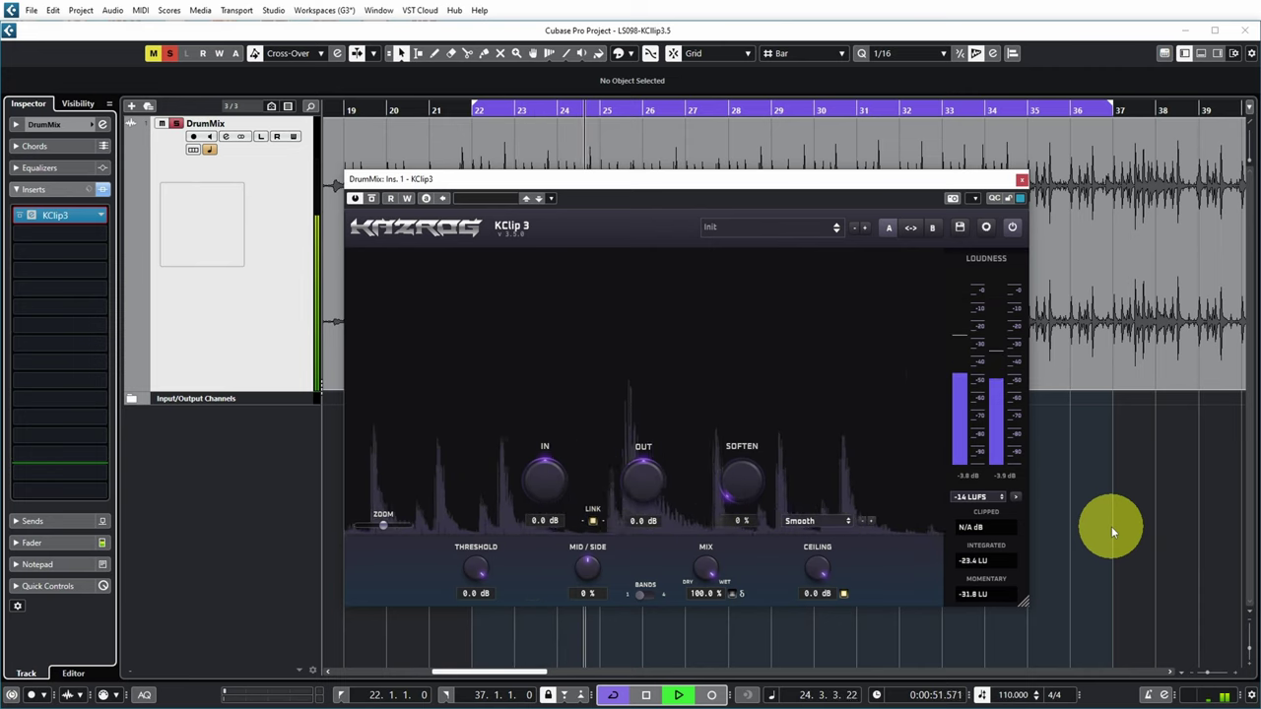
key("space")
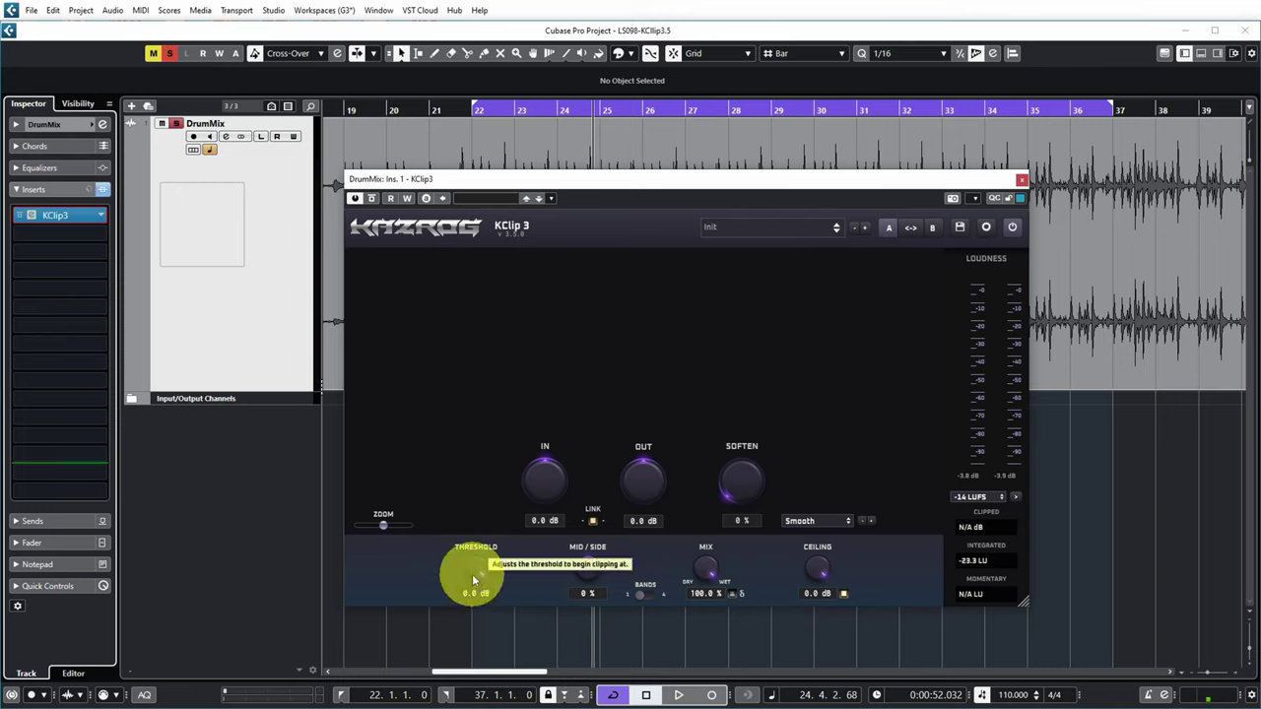
Link KClip 3's gains and raise input to 10.1 dB while playing, output following to −10.1 dB.
left_click(591, 521)
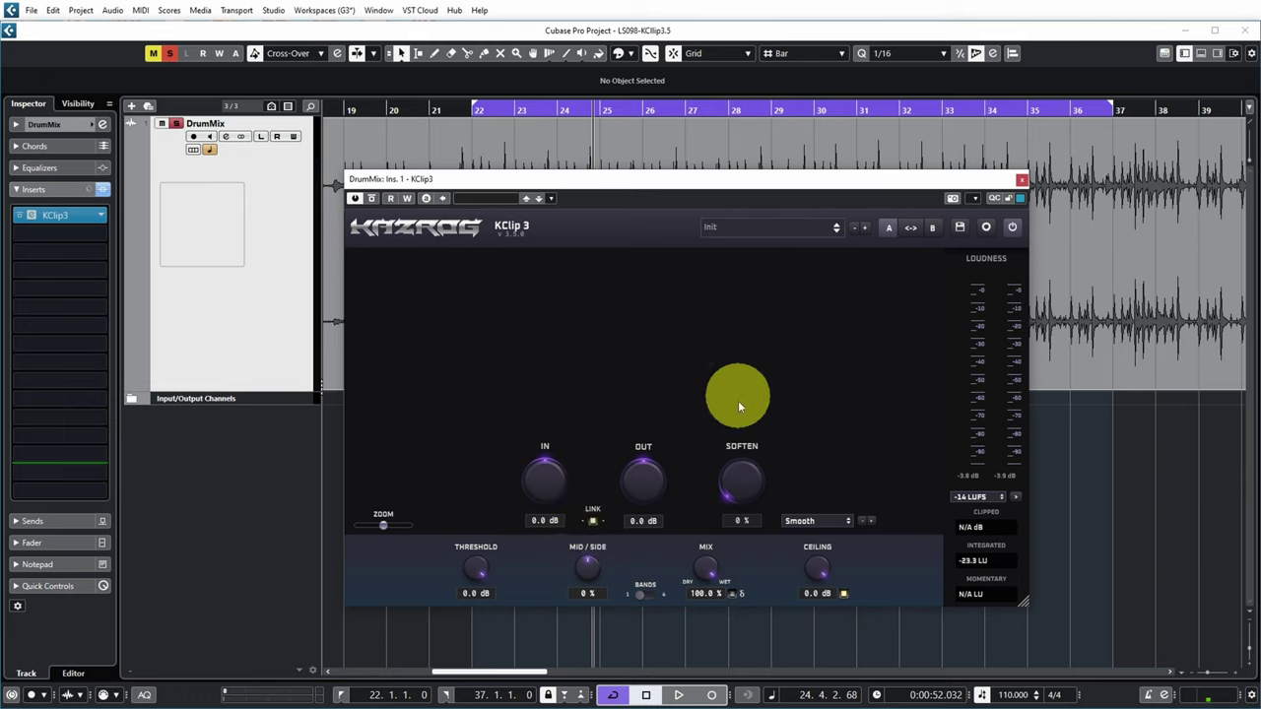
key("KP_1")
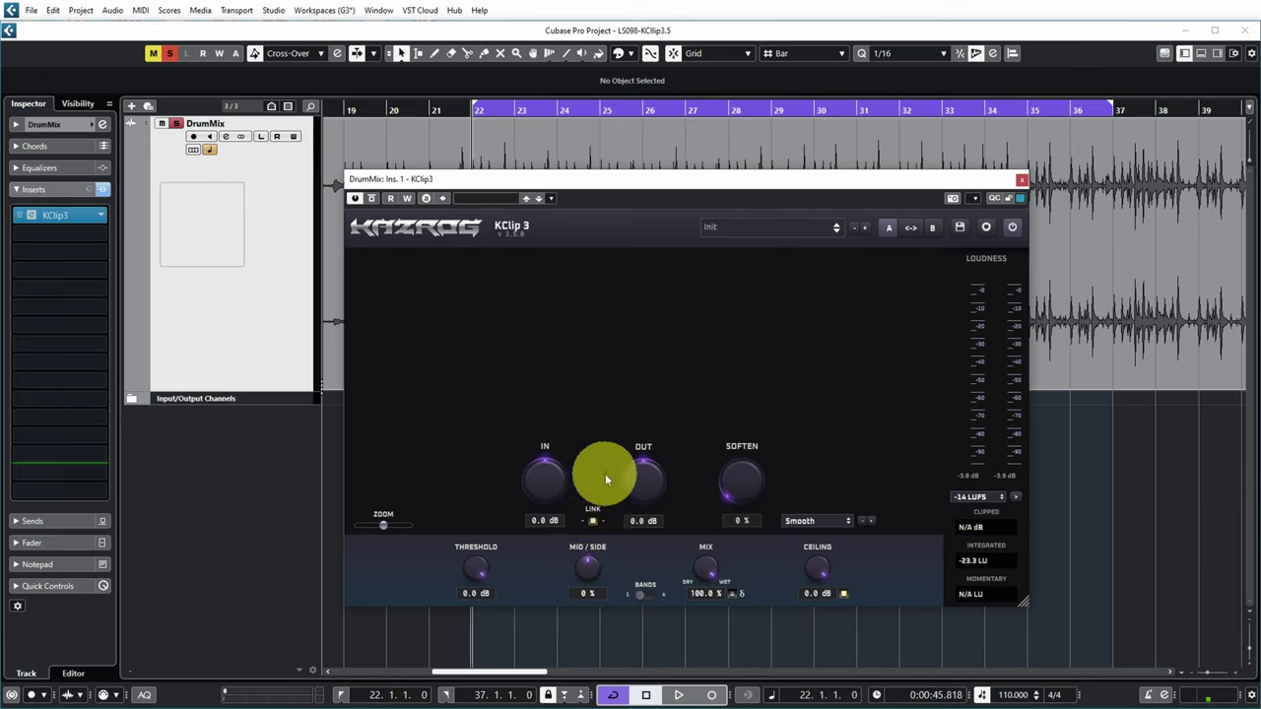
key("space")
left_click_drag(550, 488, 573, 418)
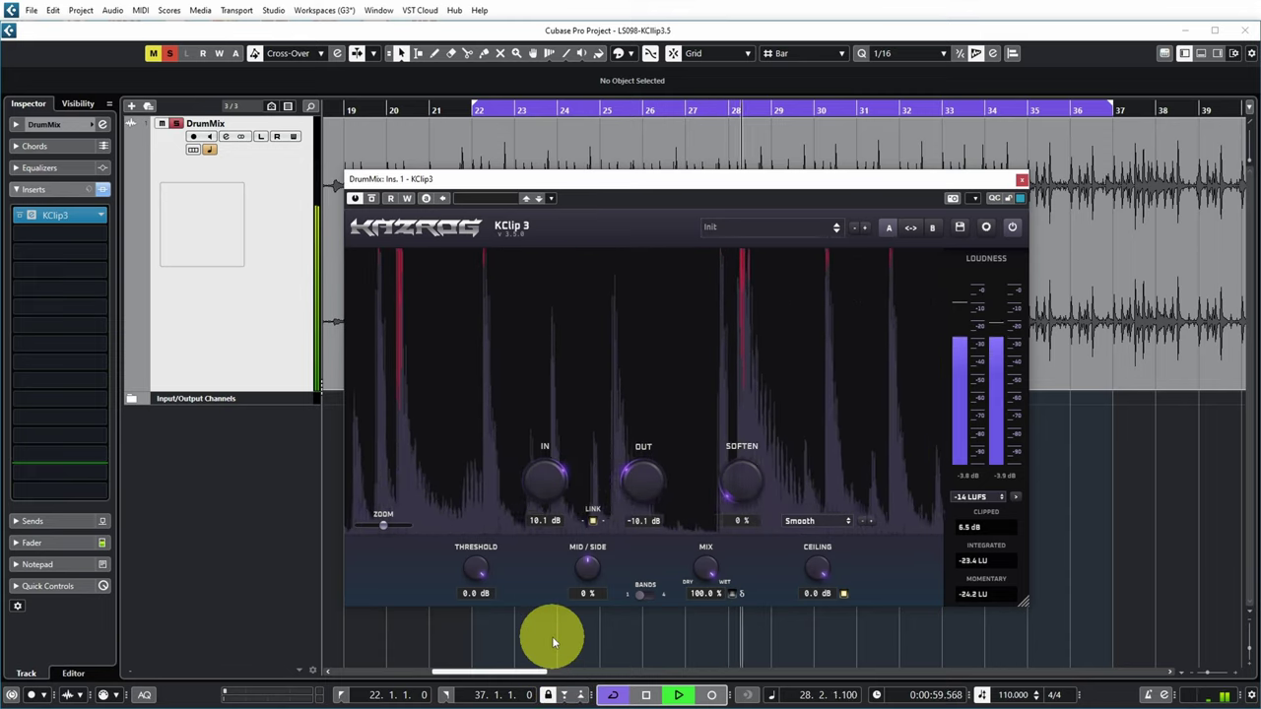
key("space")
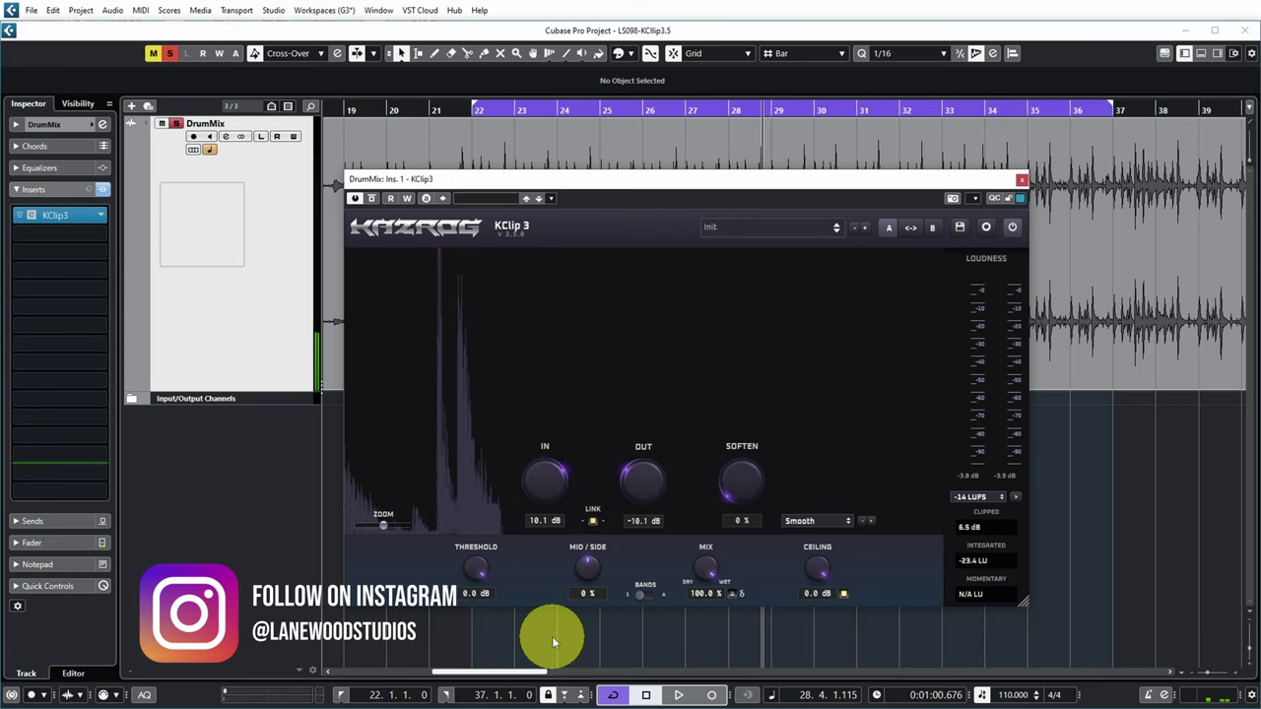
key("KP_Add")
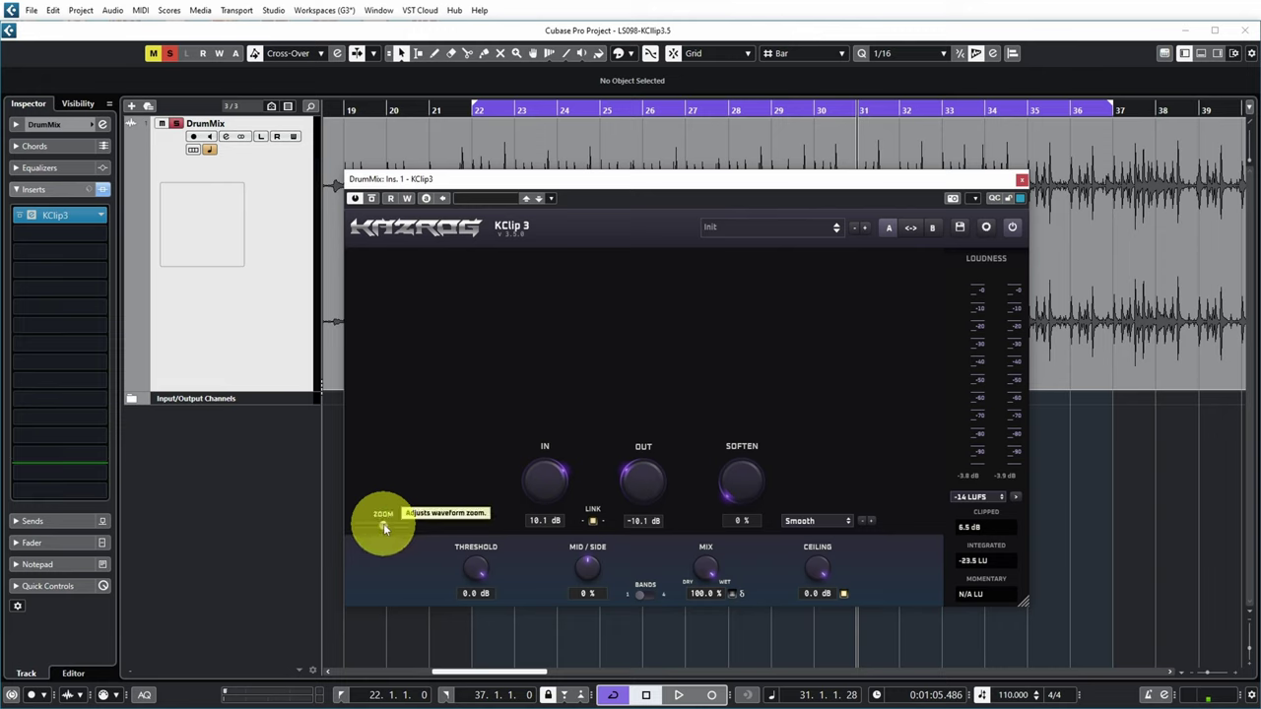
Play the drums and drag KClip 3's ZOOM slider left so the waveform fills the analyzer.
key("space")
left_click_drag(371, 529, 404, 526)
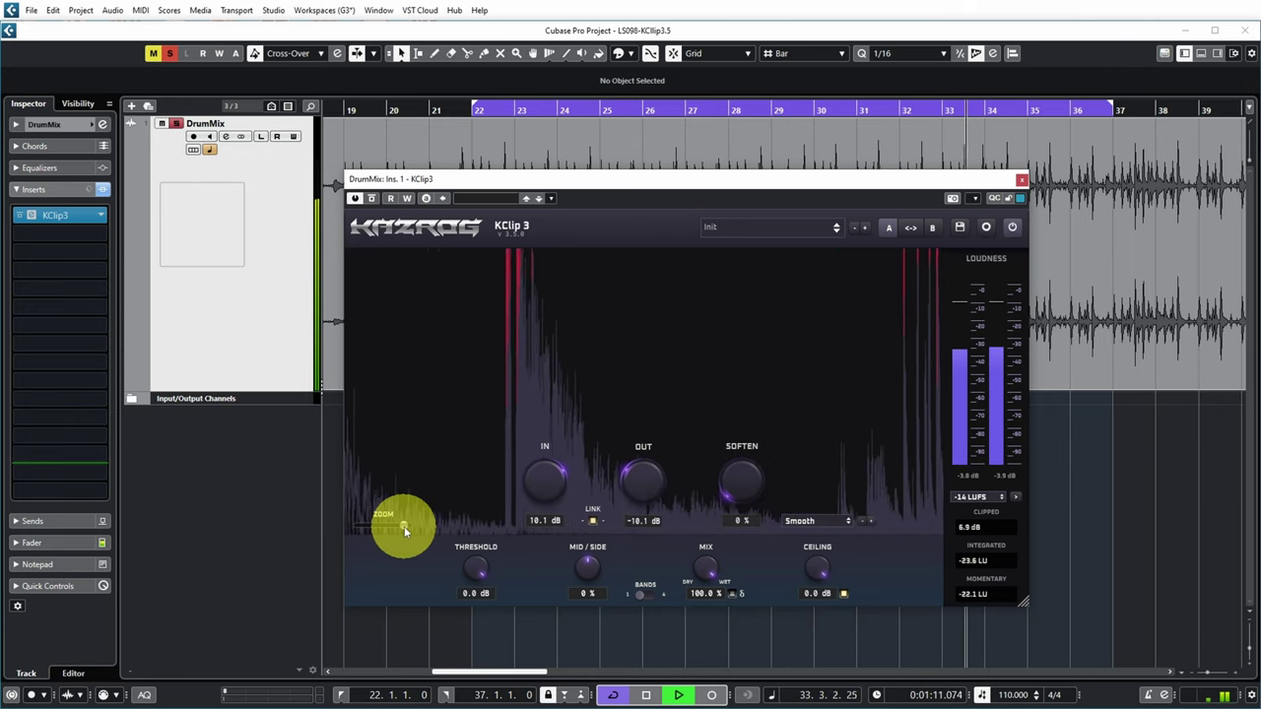
scroll(404, 526, "down", 3)
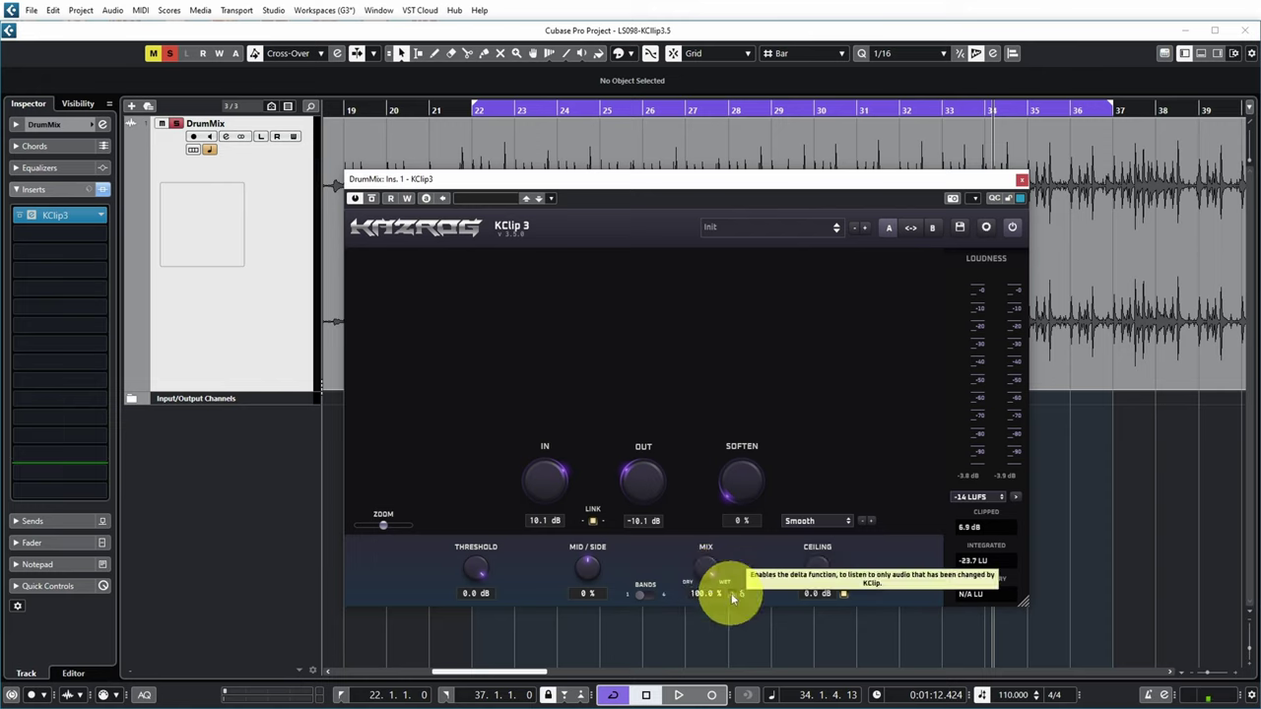
Play from bar 22 with KClip 3's Delta enabled to hear only the clipped audio, then stop.
key("space")
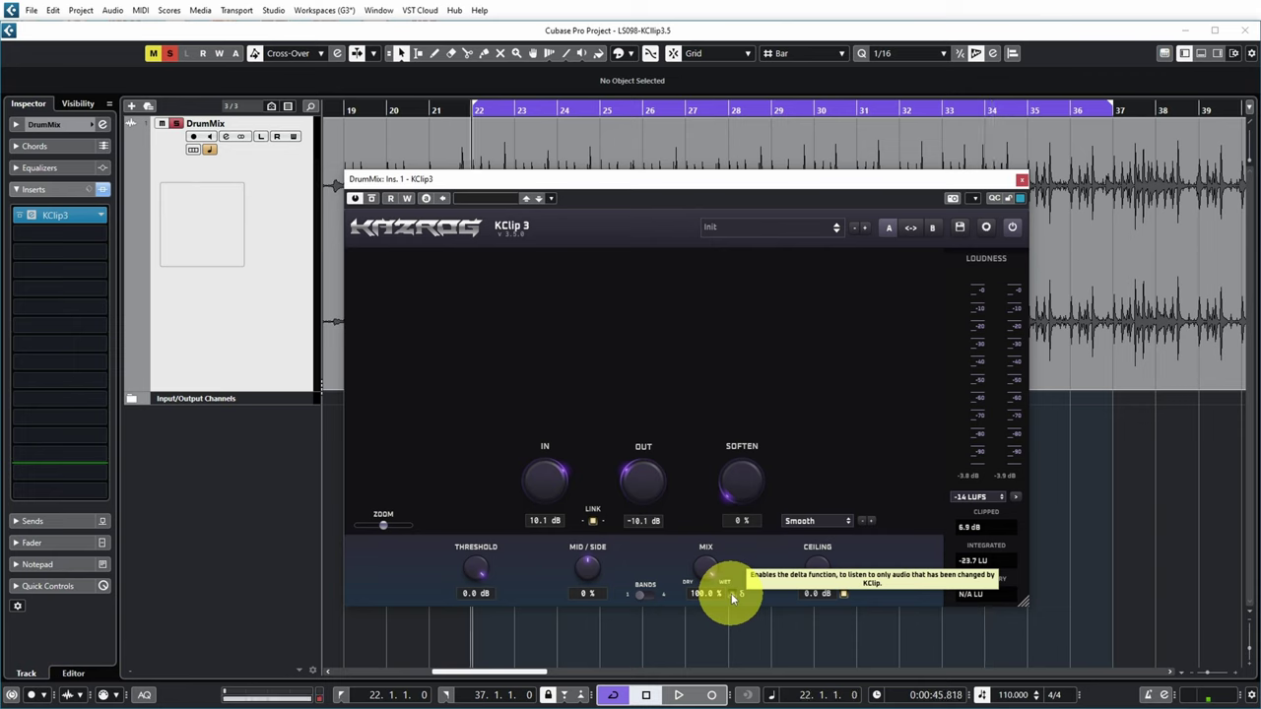
key("space")
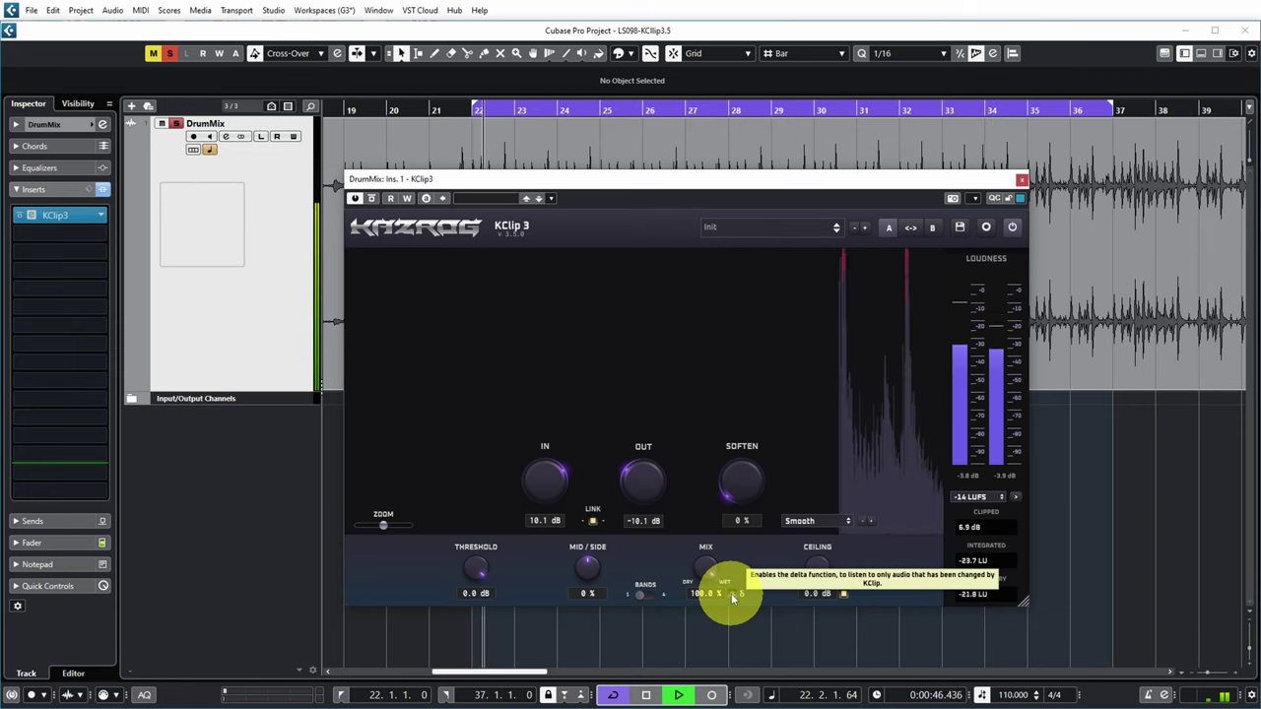
left_click(731, 593)
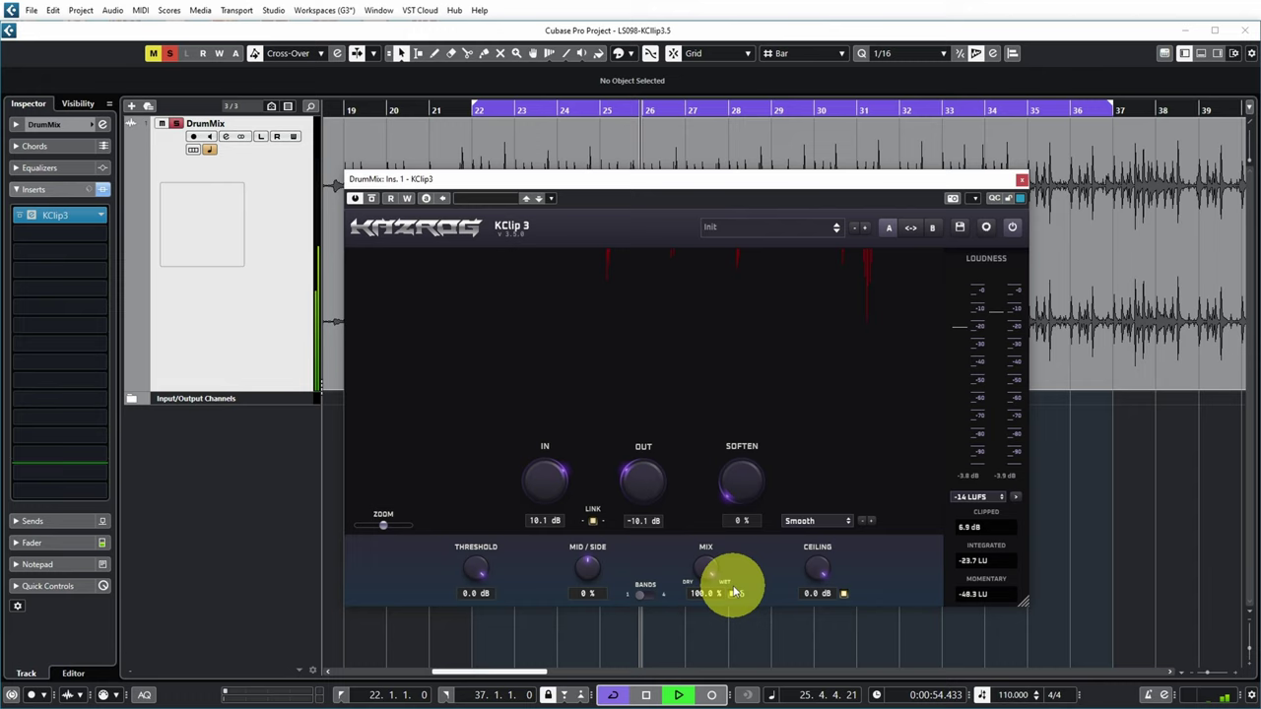
key("space")
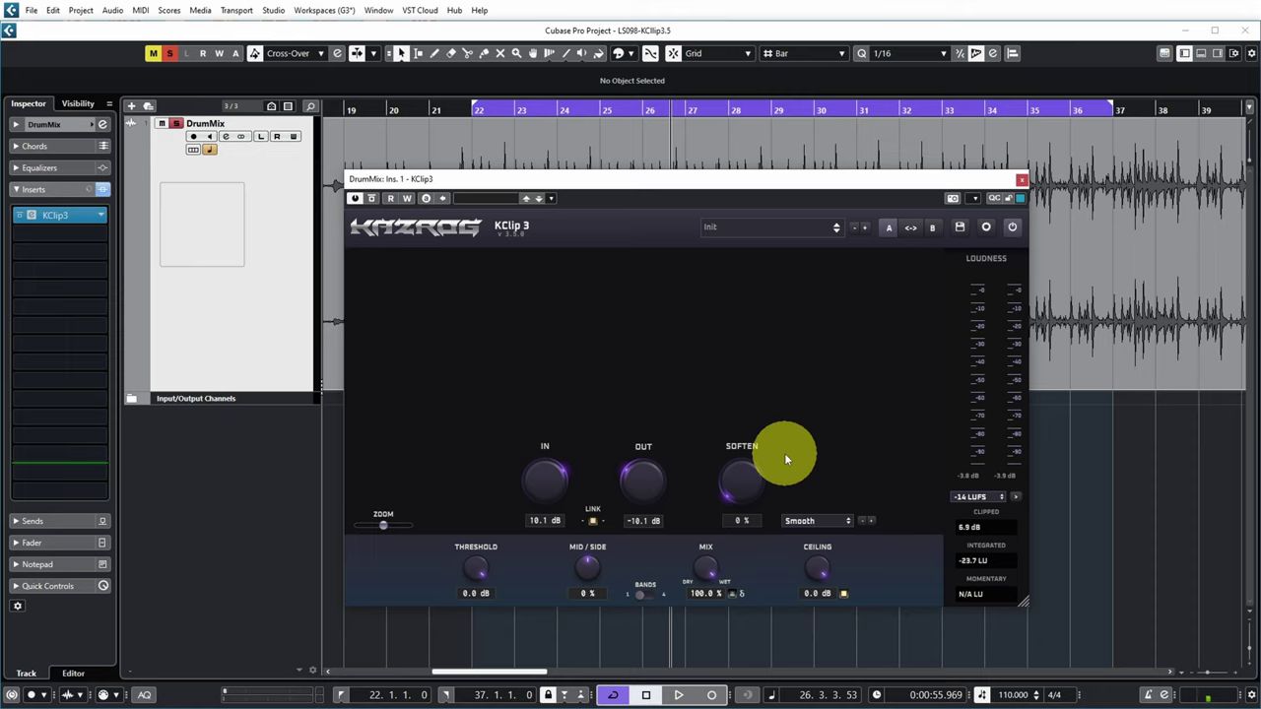
key("space")
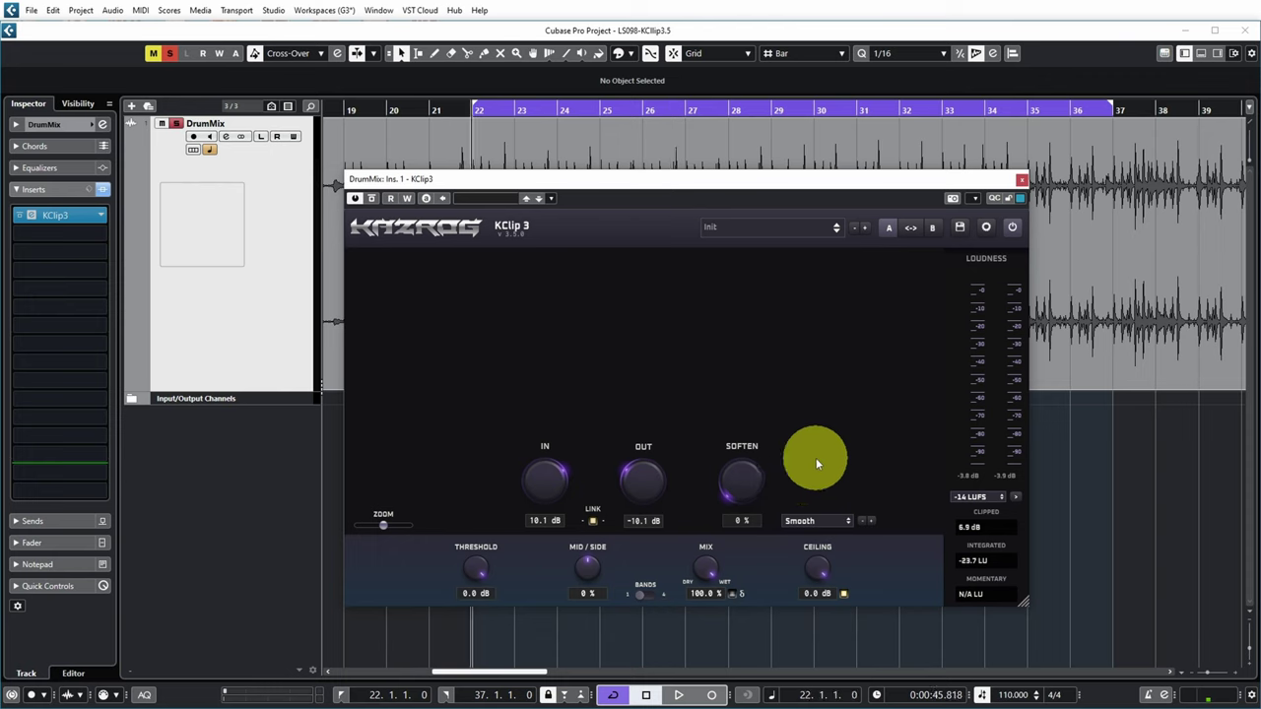
key("space")
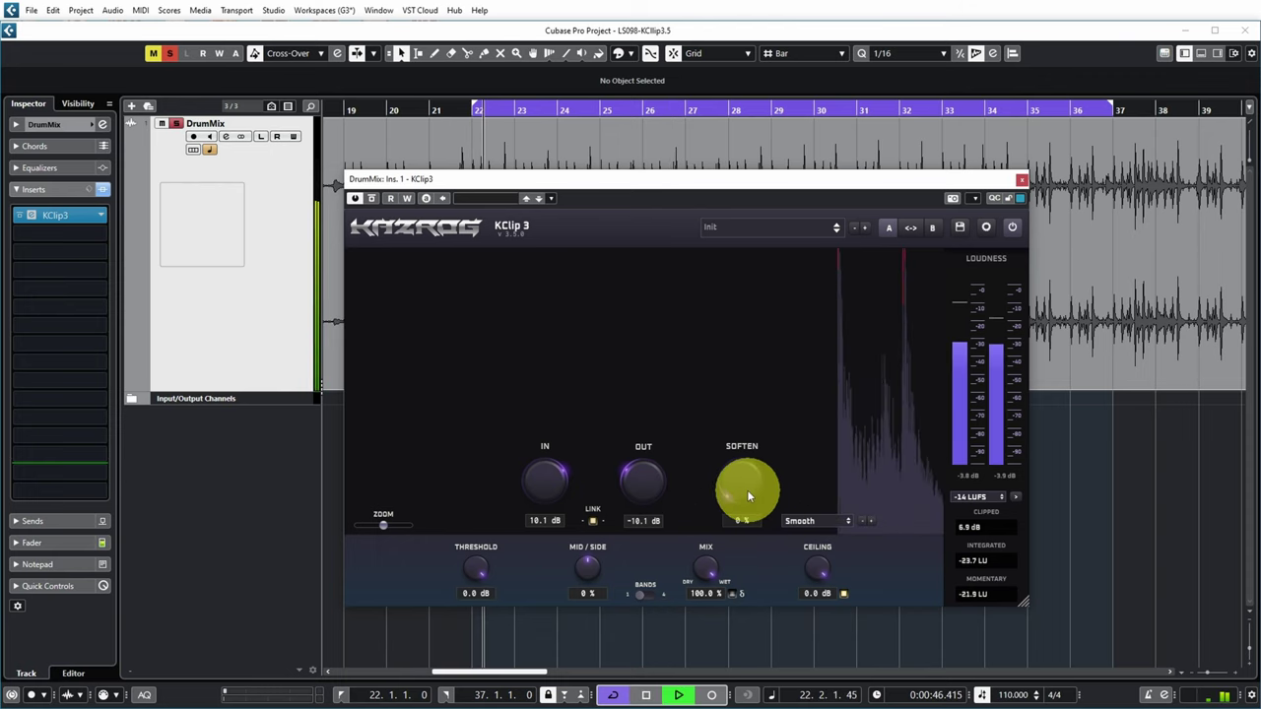
left_click_drag(743, 490, 872, 313)
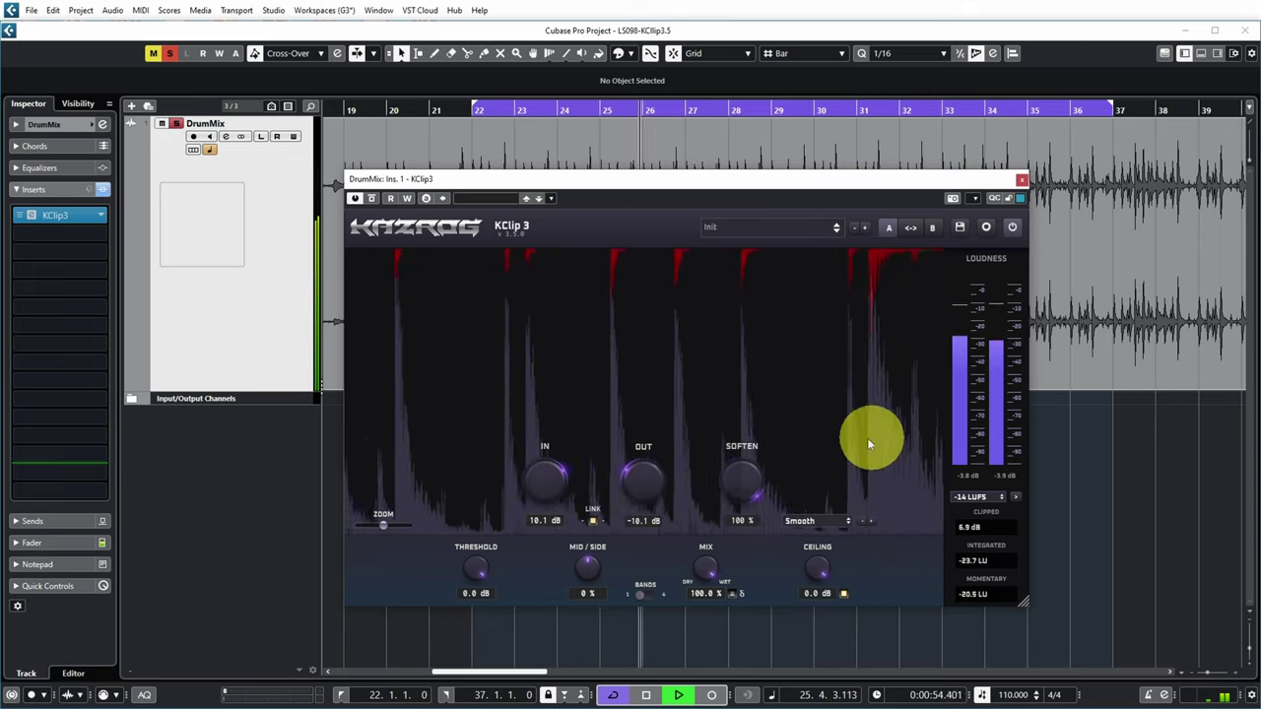
left_click_drag(745, 477, 784, 698)
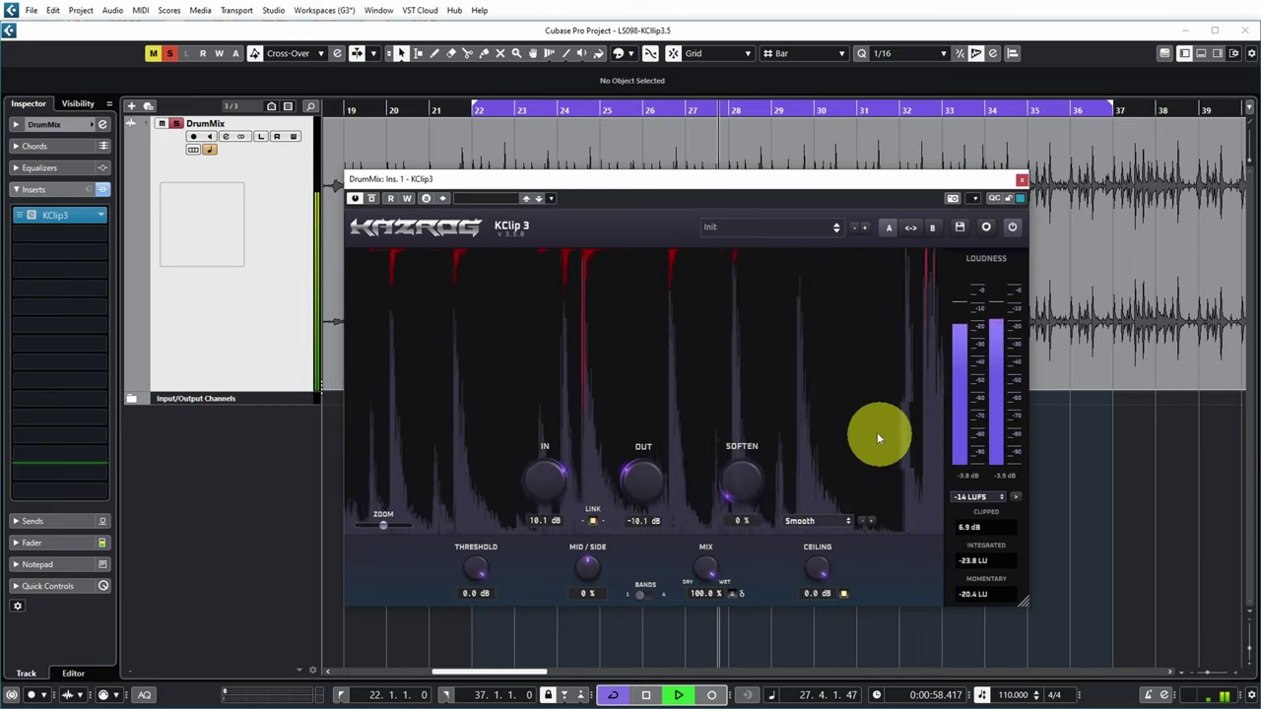
key("space")
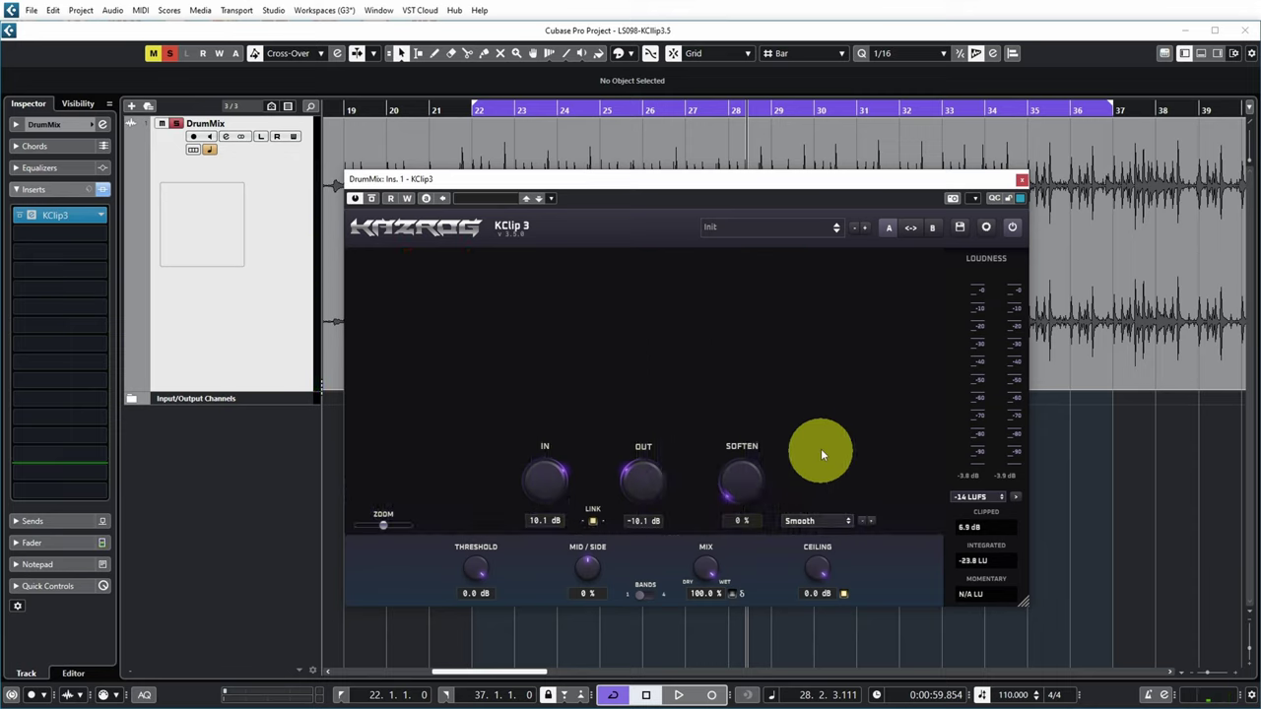
Start playback and audition KClip 3's Crisp, Tube and Tape clipping modes.
left_click(814, 521)
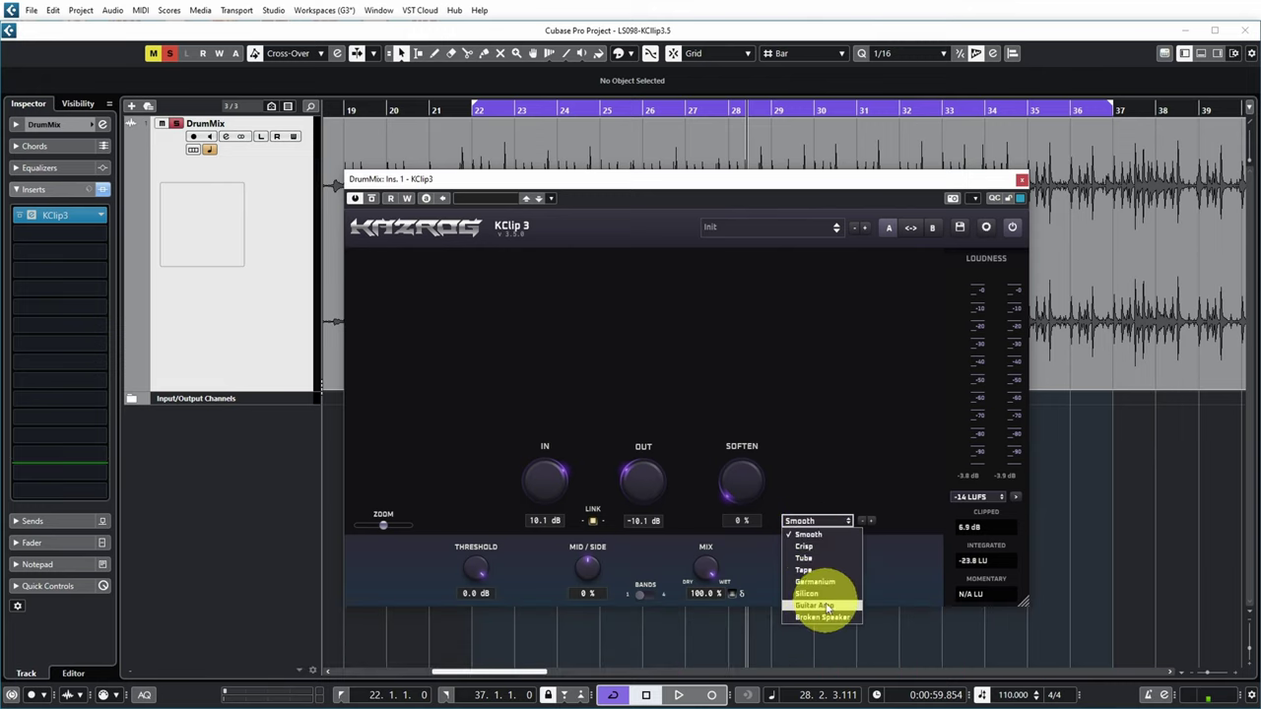
left_click(832, 465)
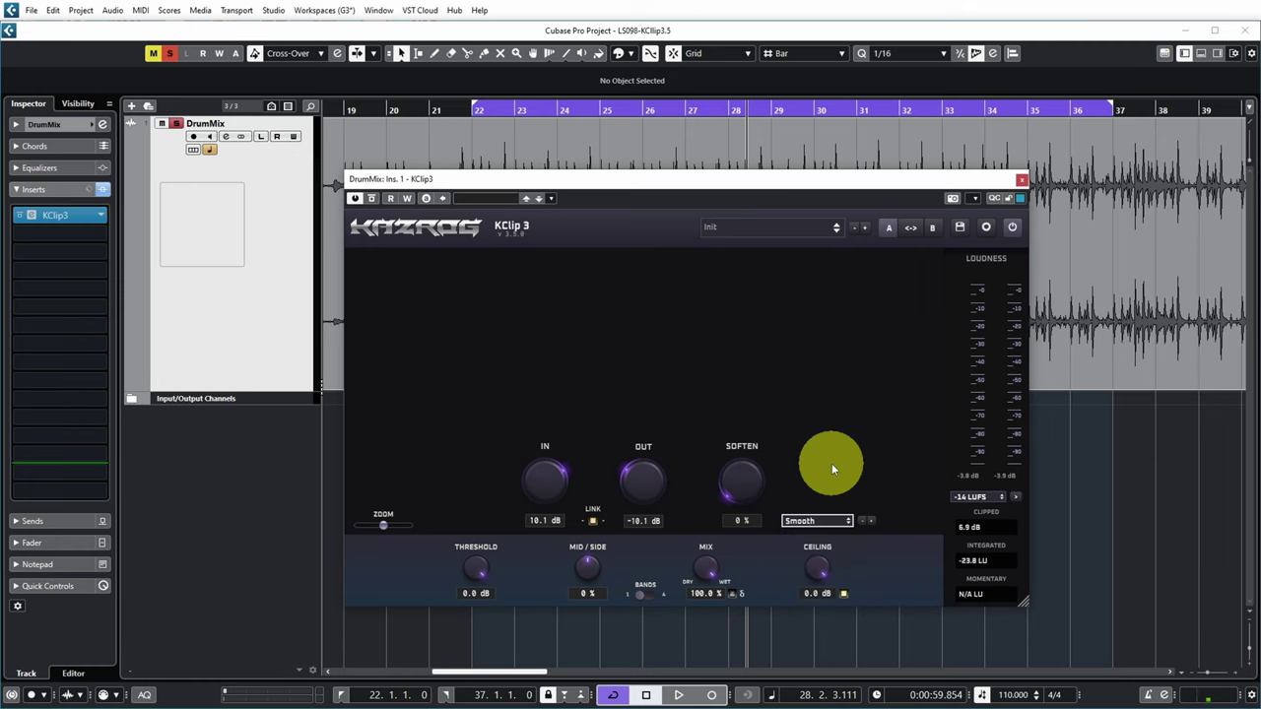
key("space")
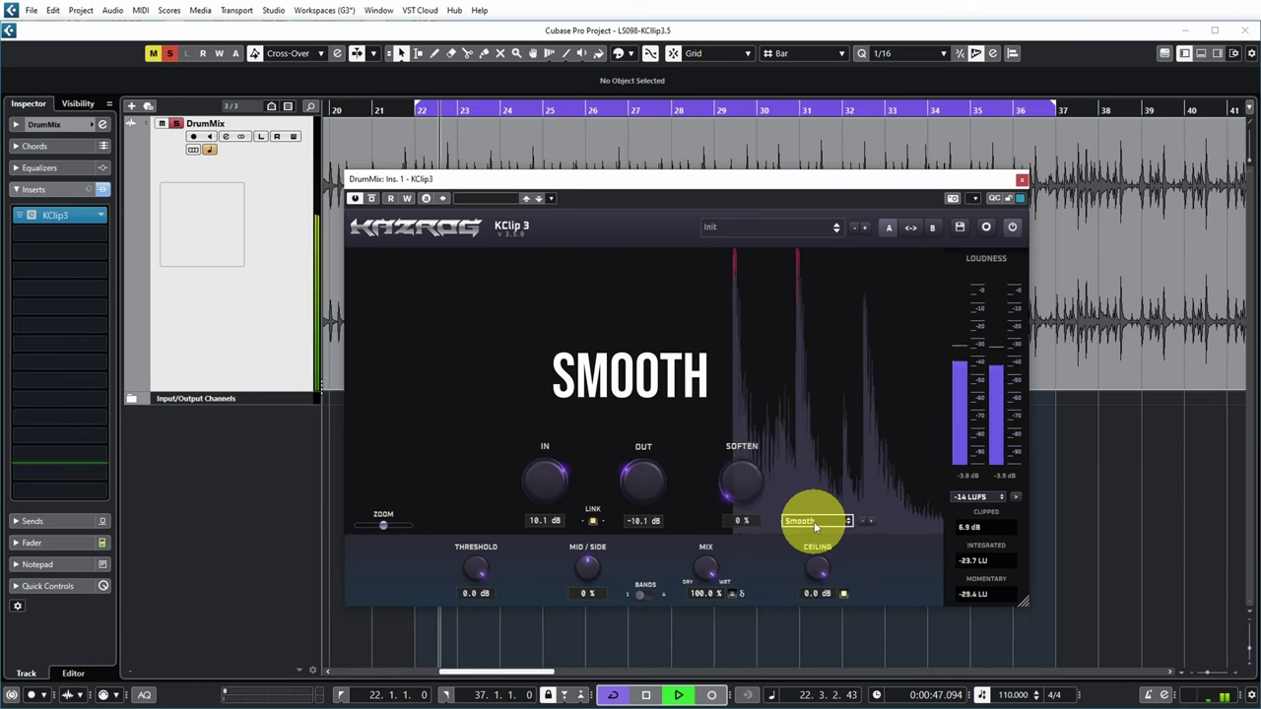
left_click(814, 521)
left_click(806, 548)
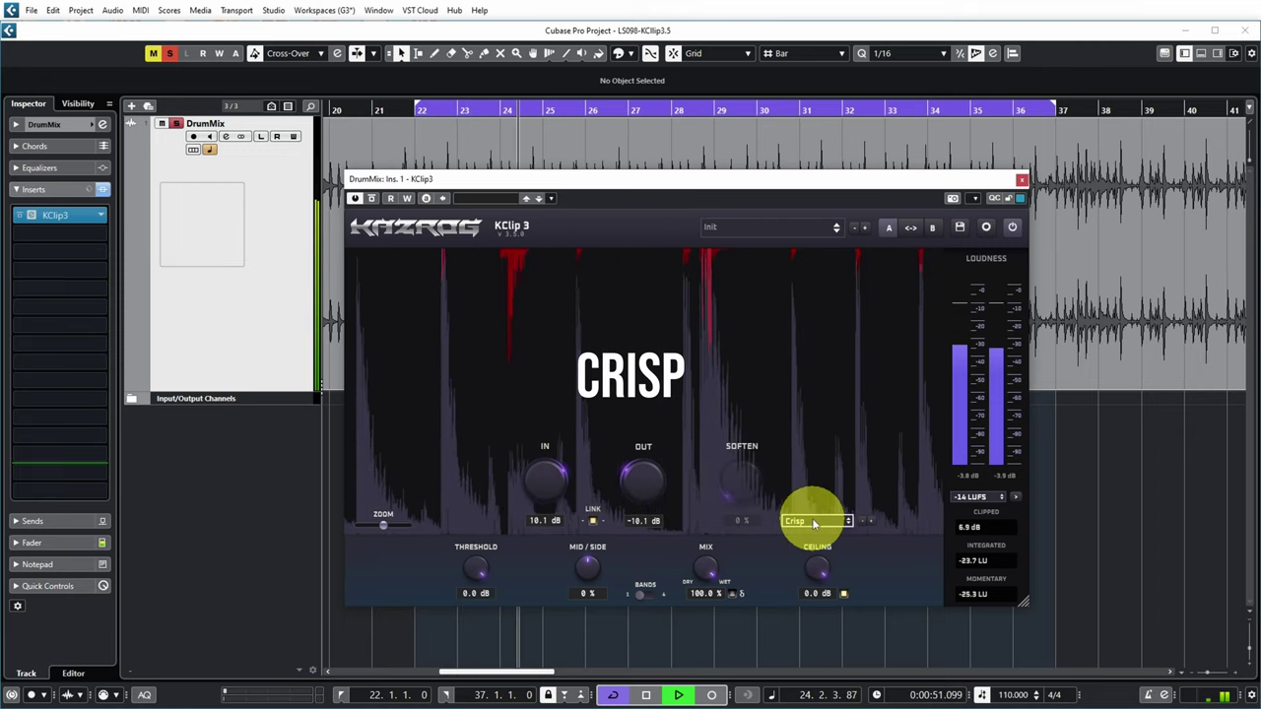
left_click(814, 522)
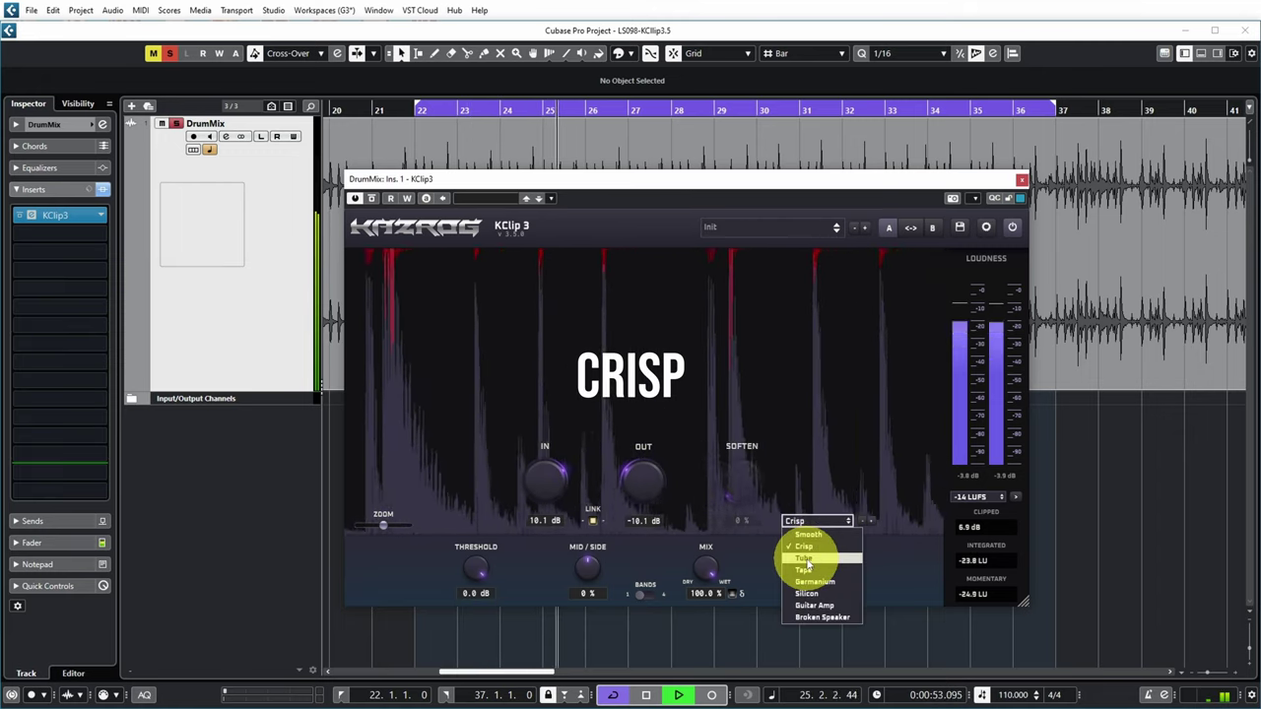
left_click(798, 558)
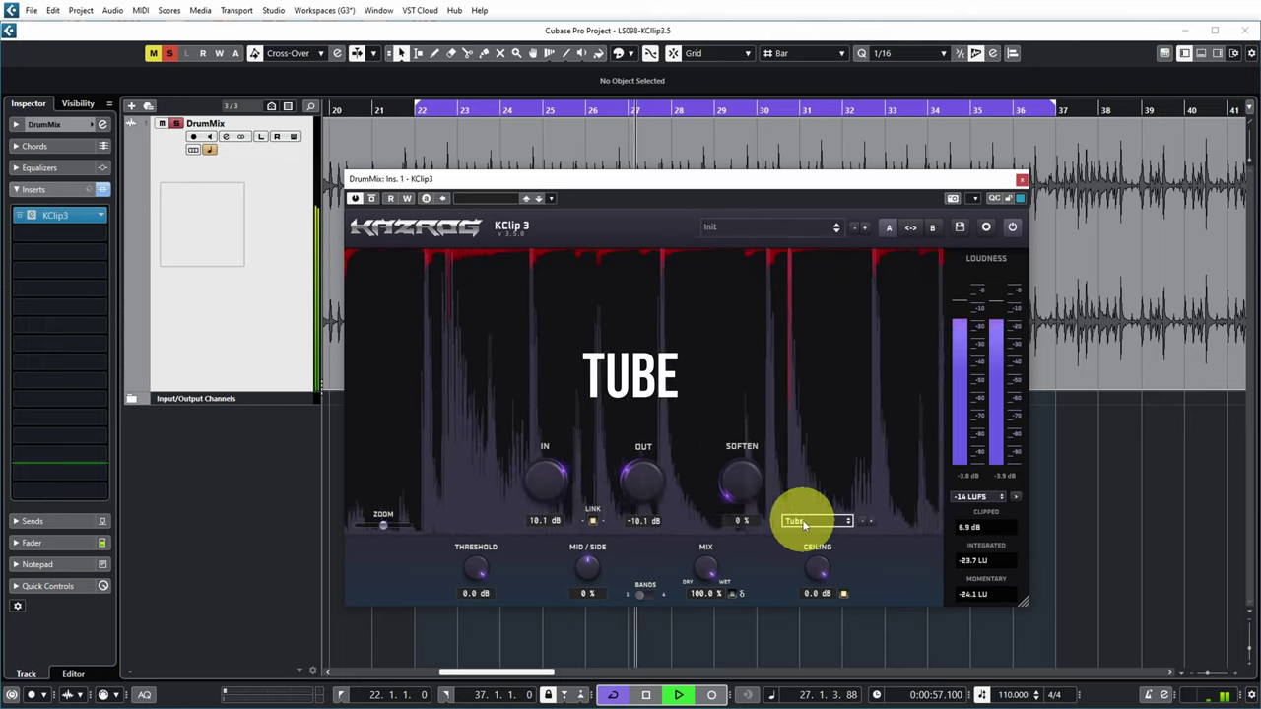
left_click(803, 523)
left_click(810, 569)
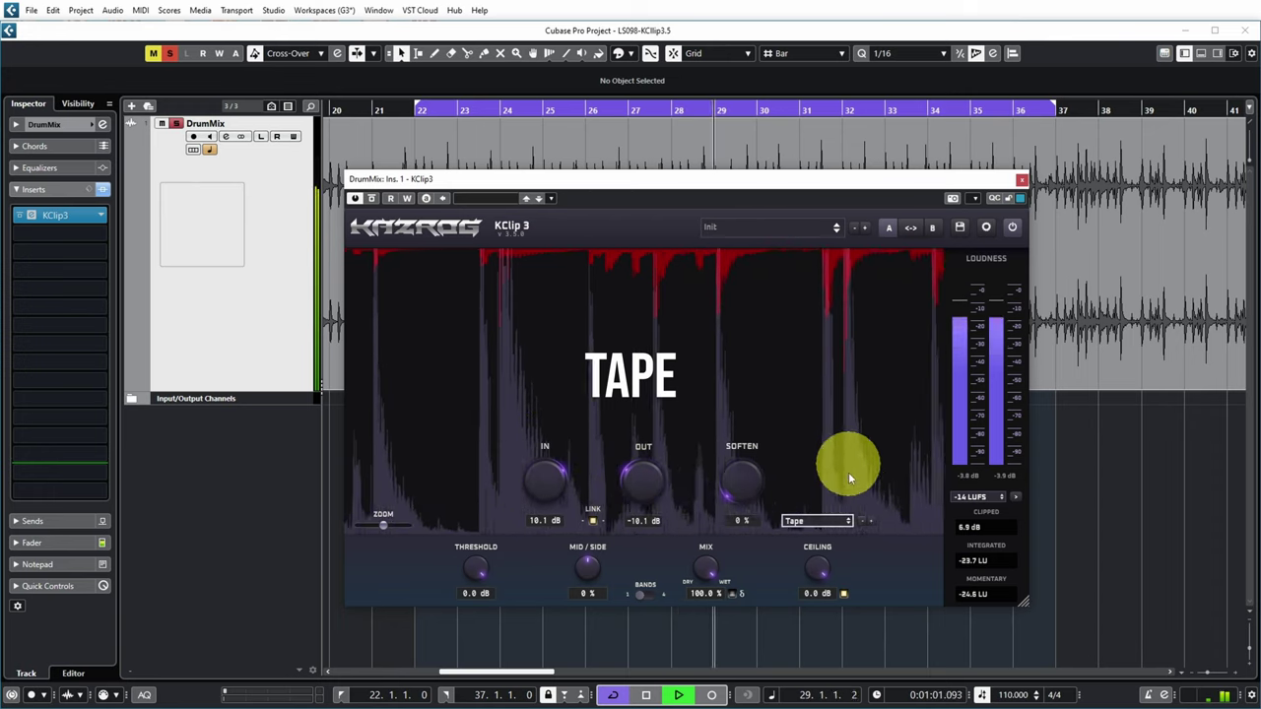
Audition the Germanium, Silicon, Guitar Amp and Broken Speaker modes, then return to Smooth.
left_click(800, 525)
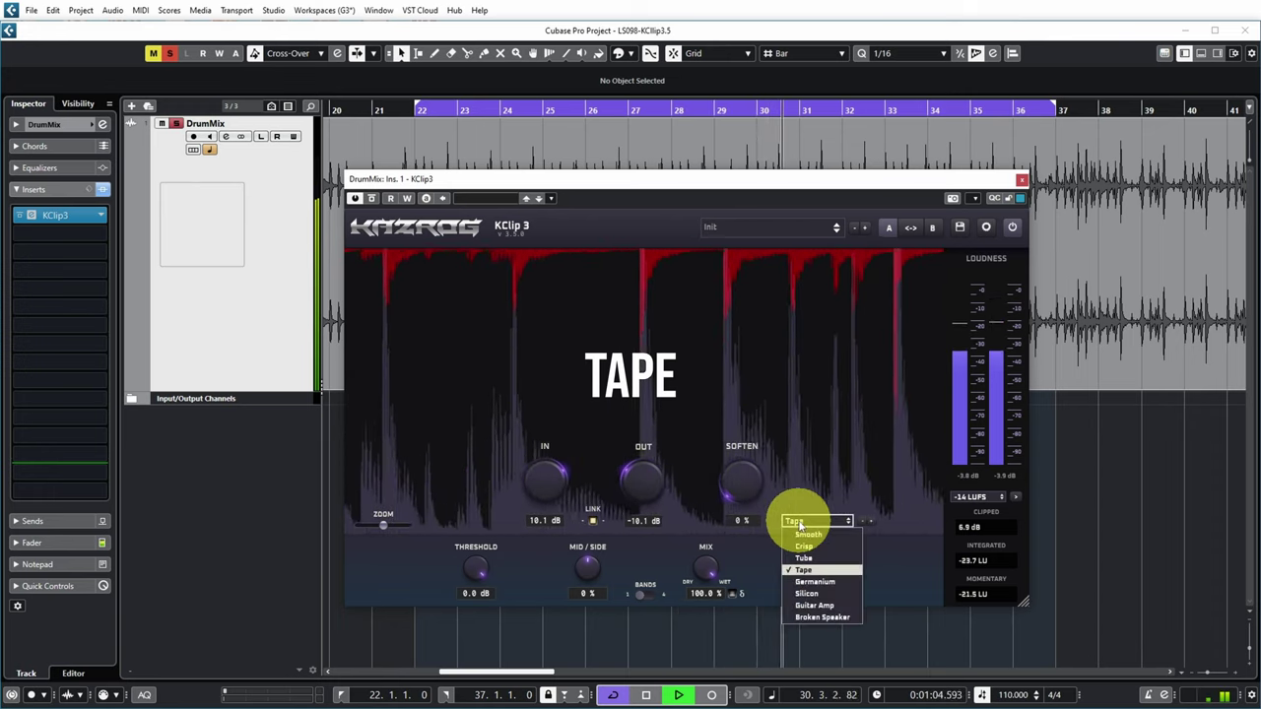
left_click(796, 583)
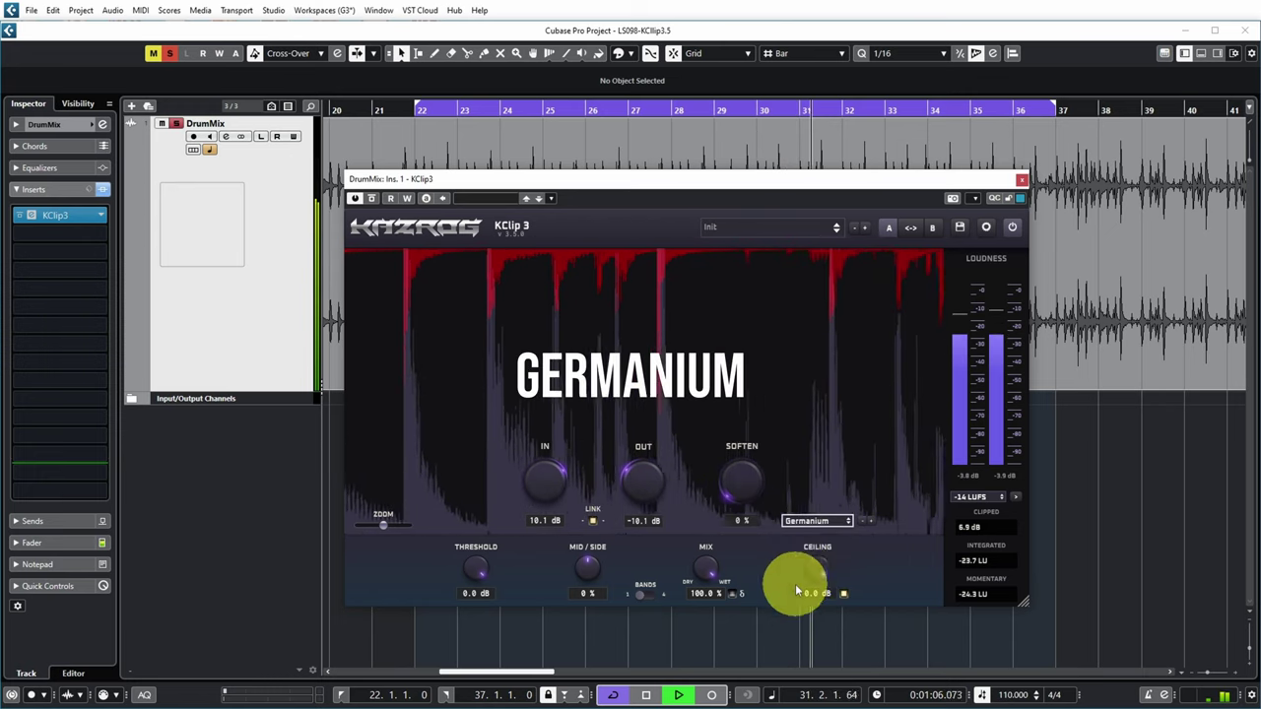
left_click(815, 523)
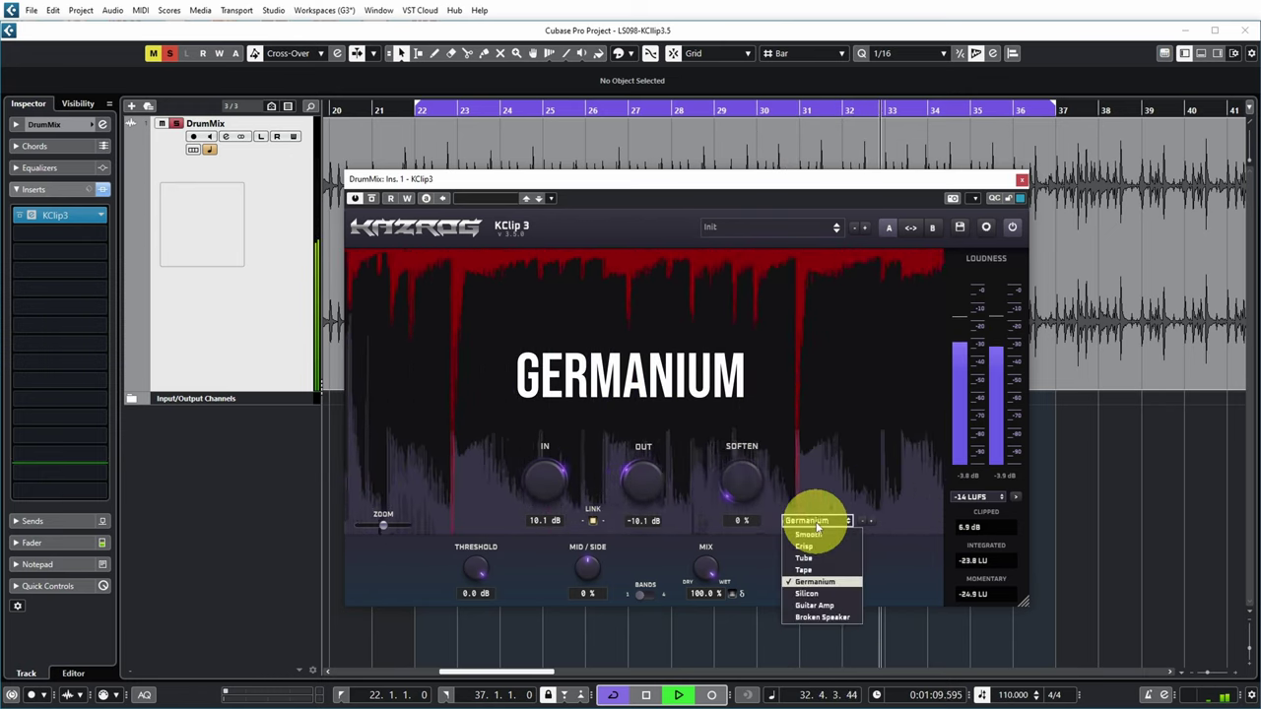
left_click(808, 593)
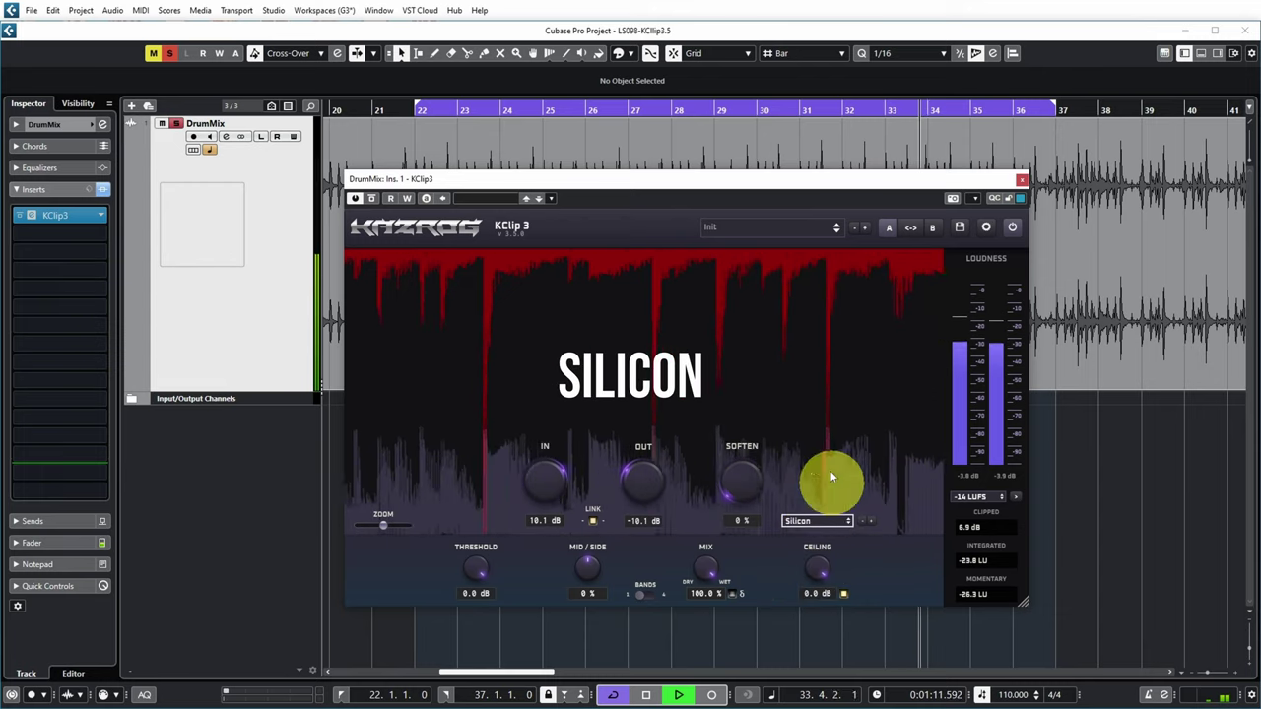
left_click(808, 522)
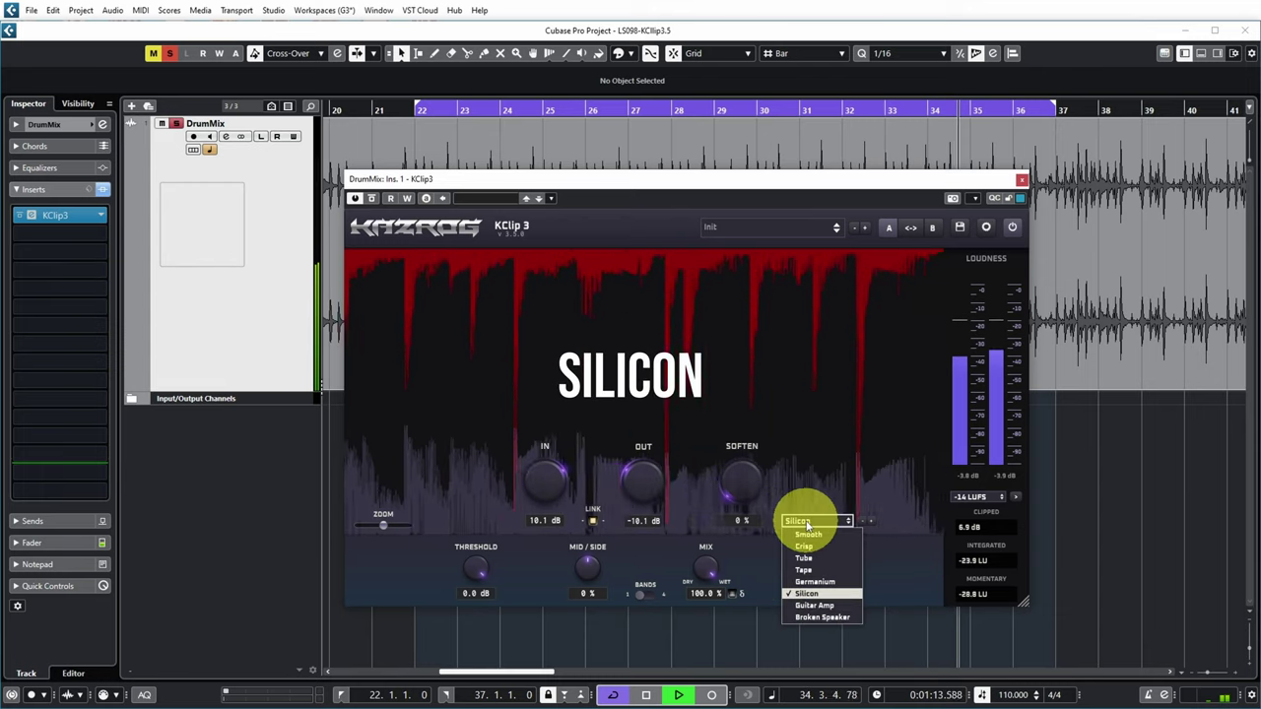
left_click(814, 605)
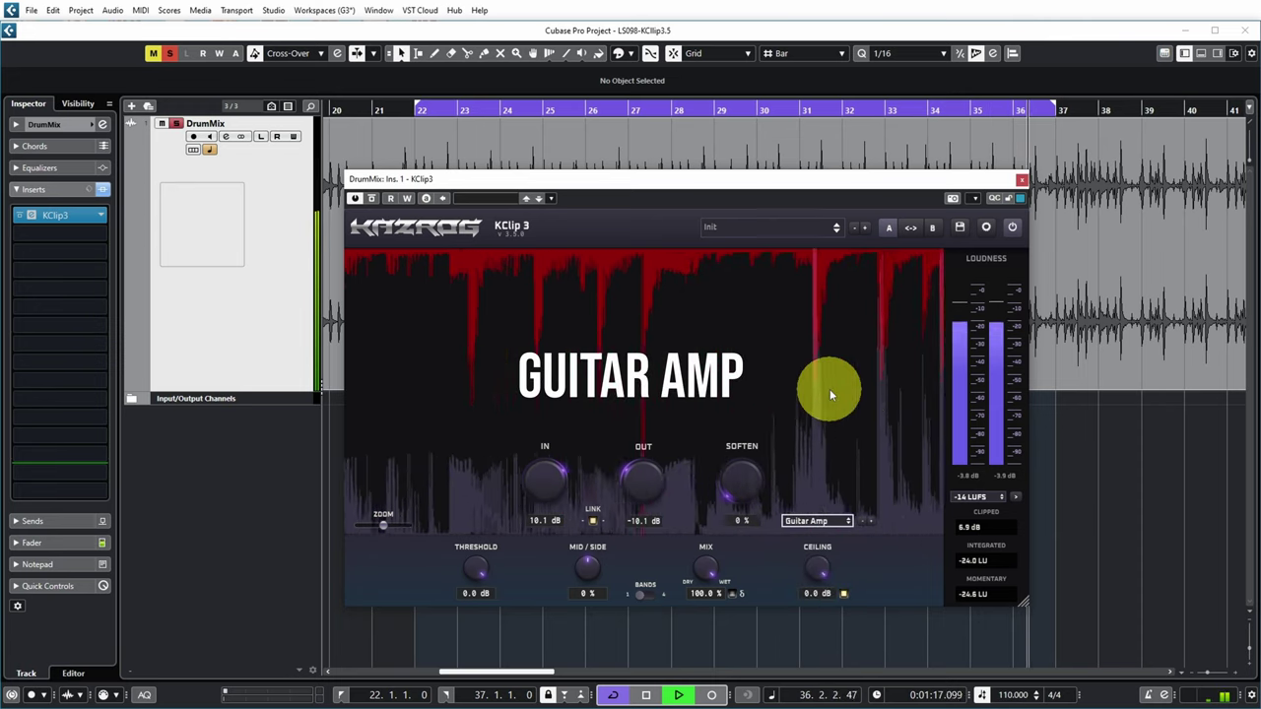
left_click(798, 521)
left_click(816, 616)
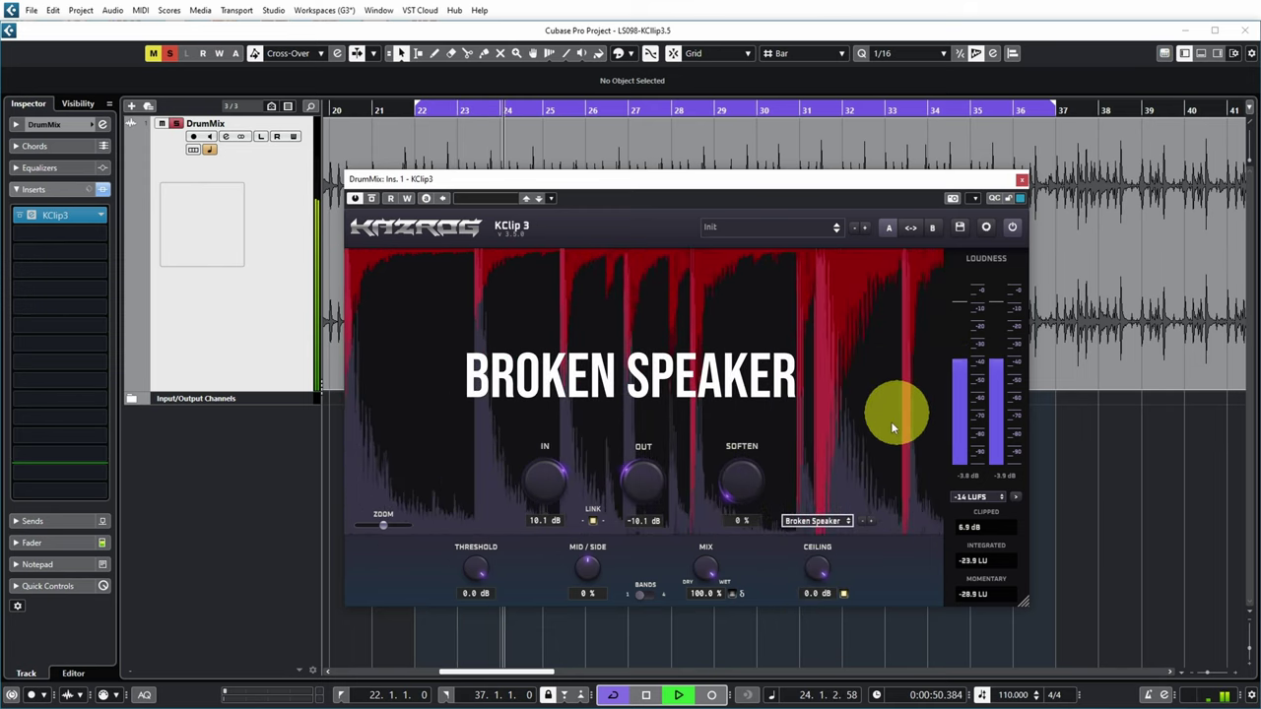
left_click(809, 522)
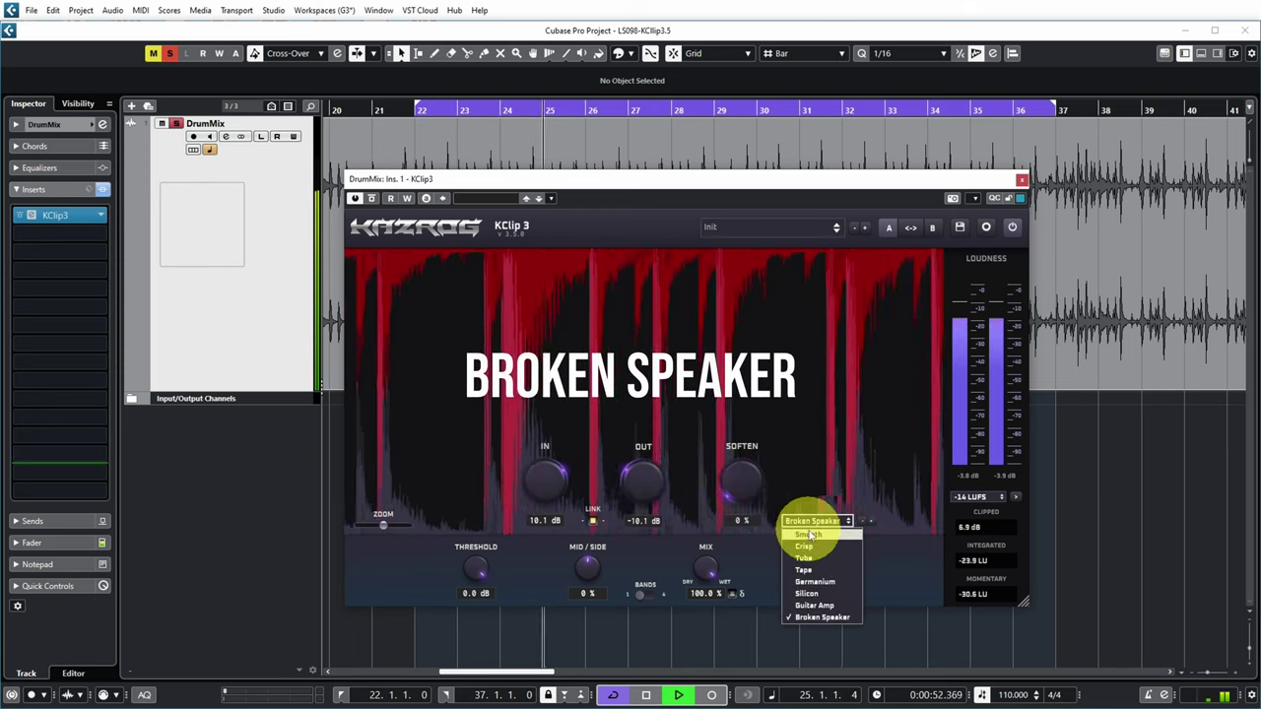
left_click(808, 527)
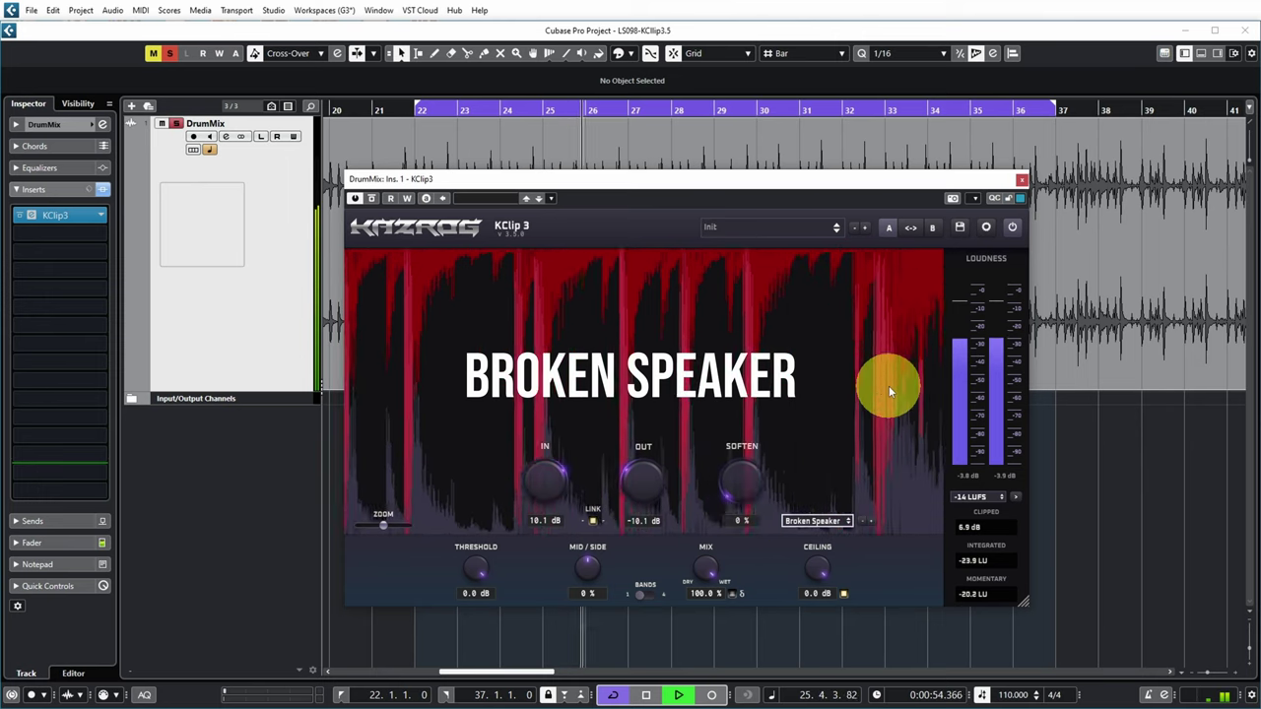
left_click(794, 520)
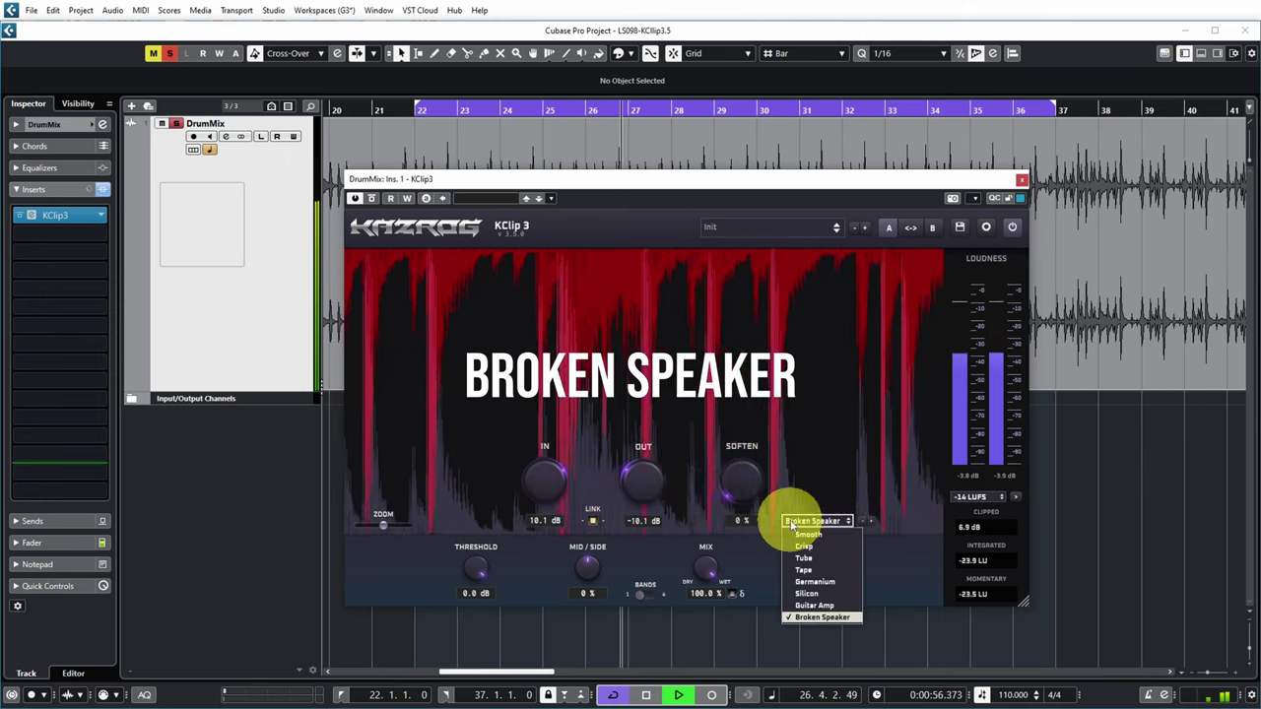
left_click(803, 536)
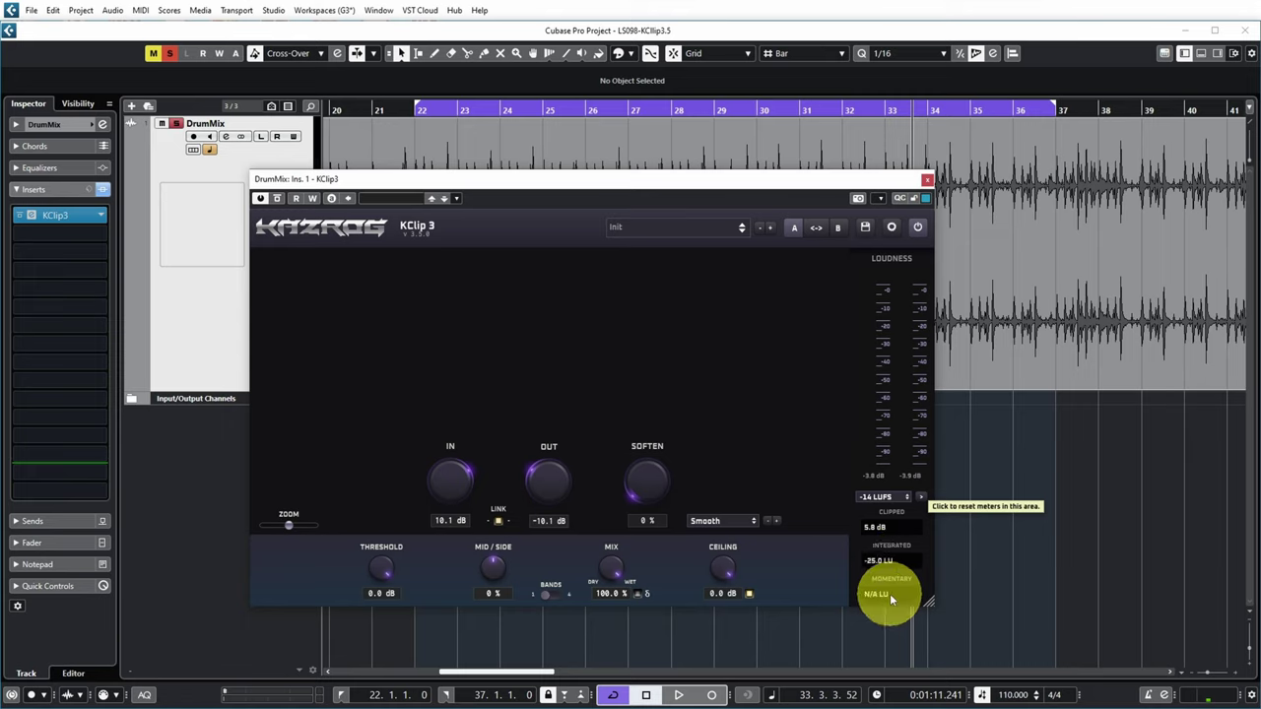
Stop playback and open KClip 3's Settings, showing 2x online and 32x offline oversampling.
key("space")
key("space")
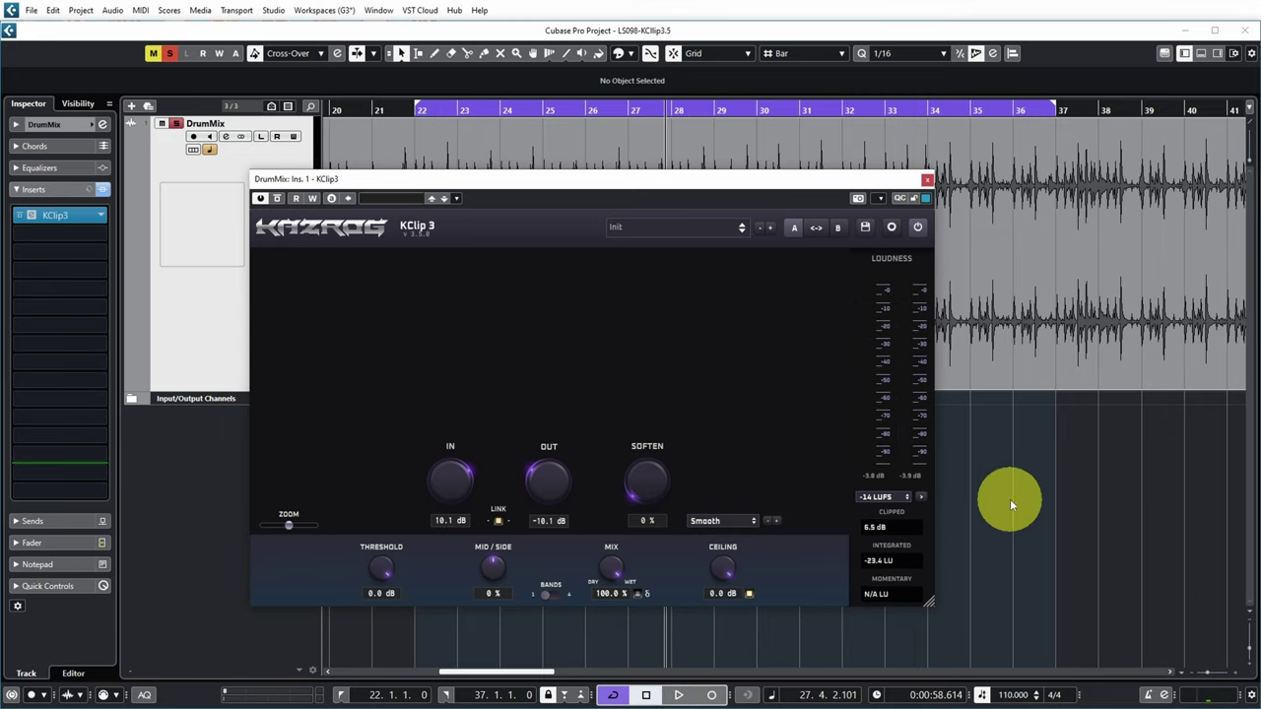
left_click(891, 229)
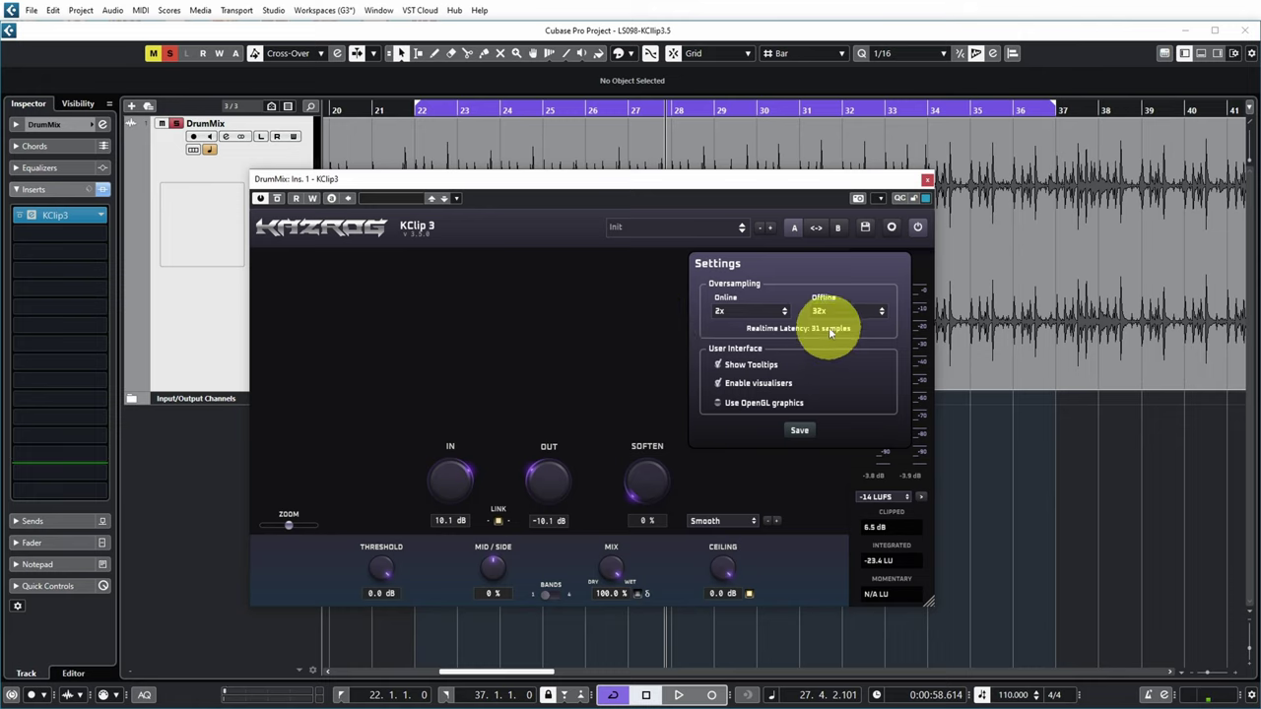
Check the offline and online oversampling options, keep online at 2x, and close Settings.
left_click(852, 314)
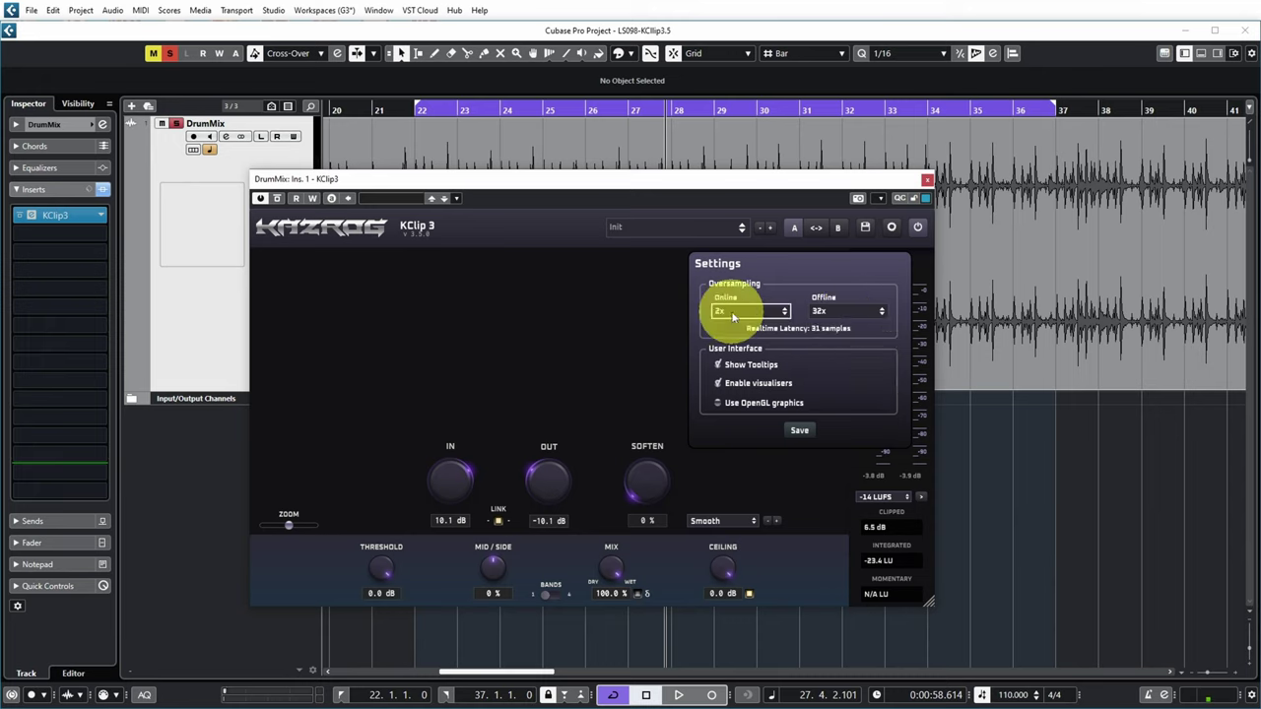
left_click(731, 312)
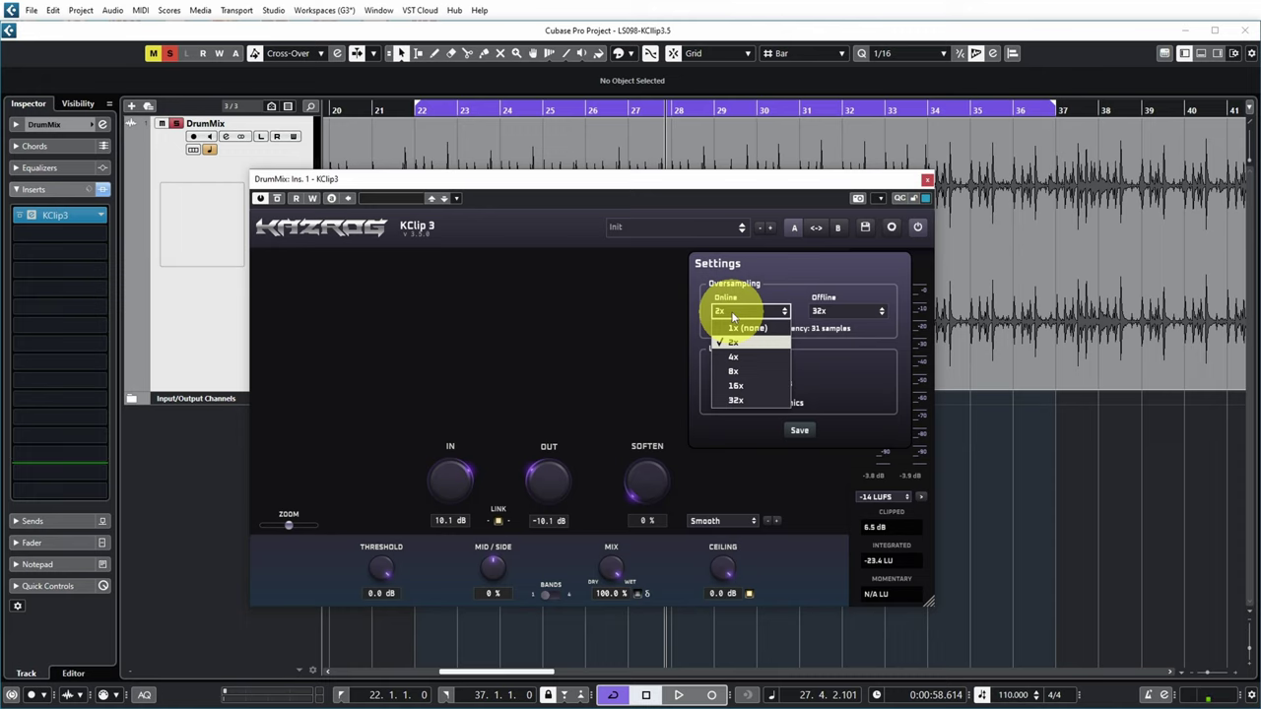
left_click(733, 313)
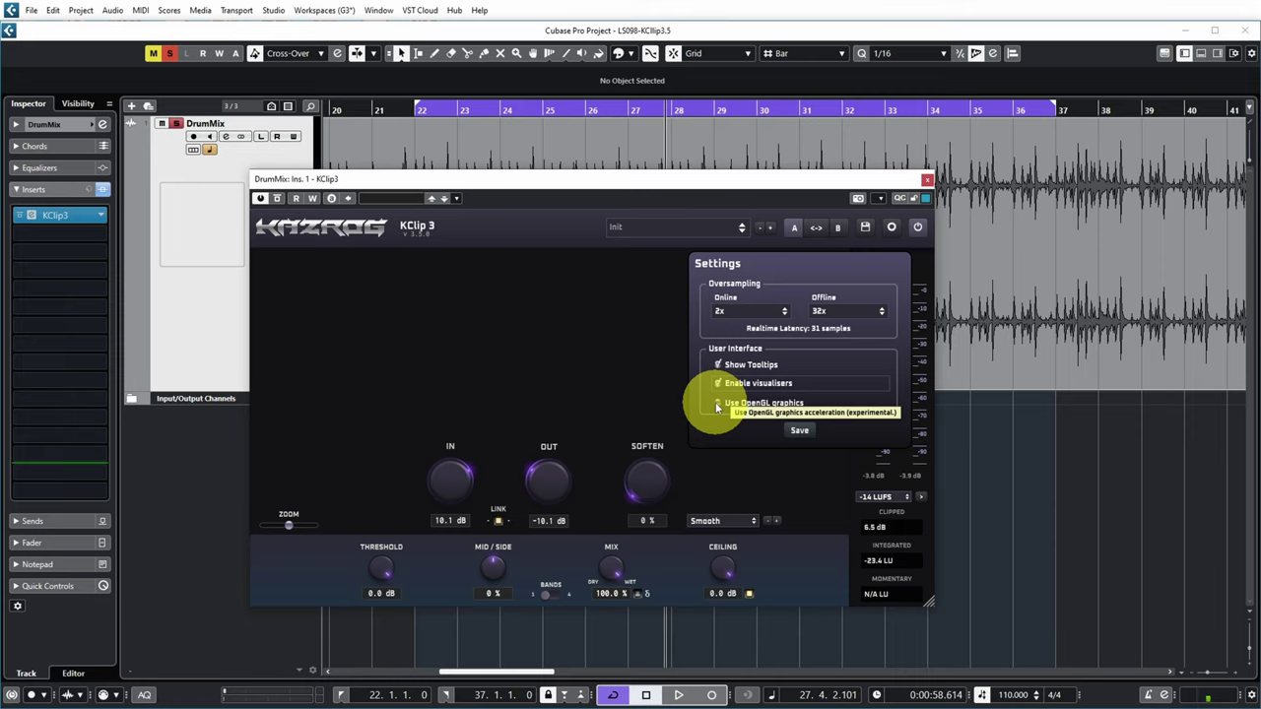
left_click(891, 227)
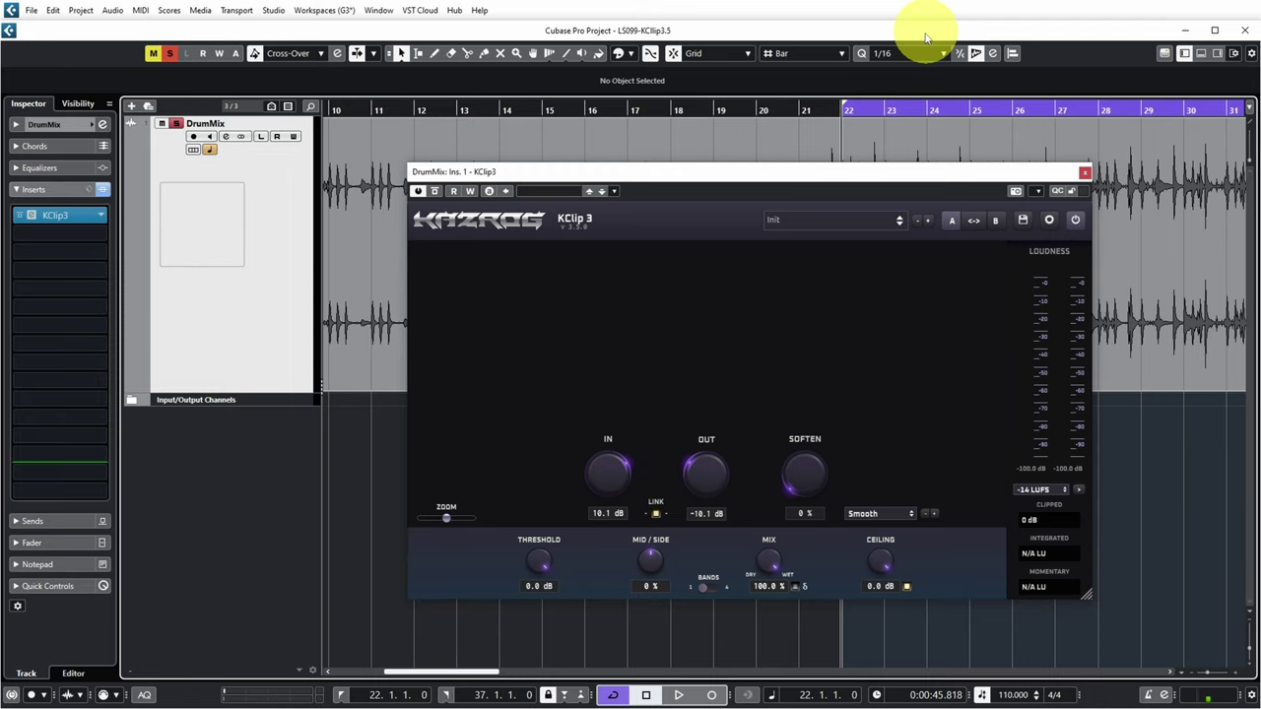
Set KClip 3's BANDS to 4, splitting at 100, 1000 and 10000 Hz.
left_click(715, 587)
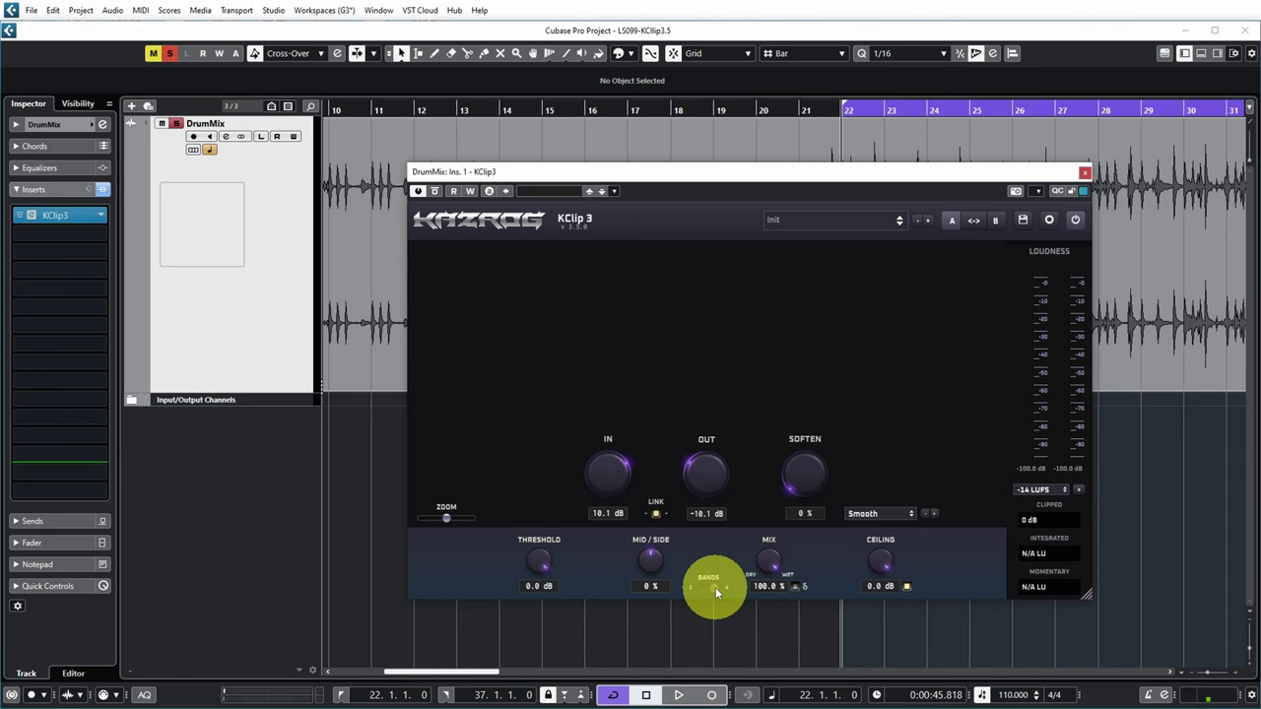